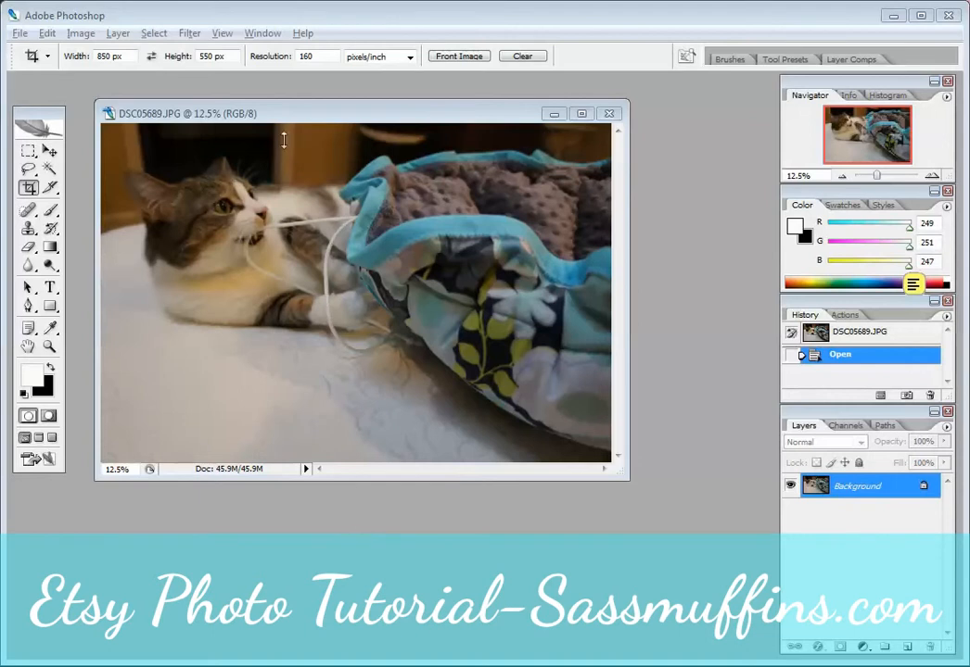
# Save a copy of the photo to the desktop in Photoshop PSD format under the name Master Lucy Bed
pyautogui.click(19, 34)
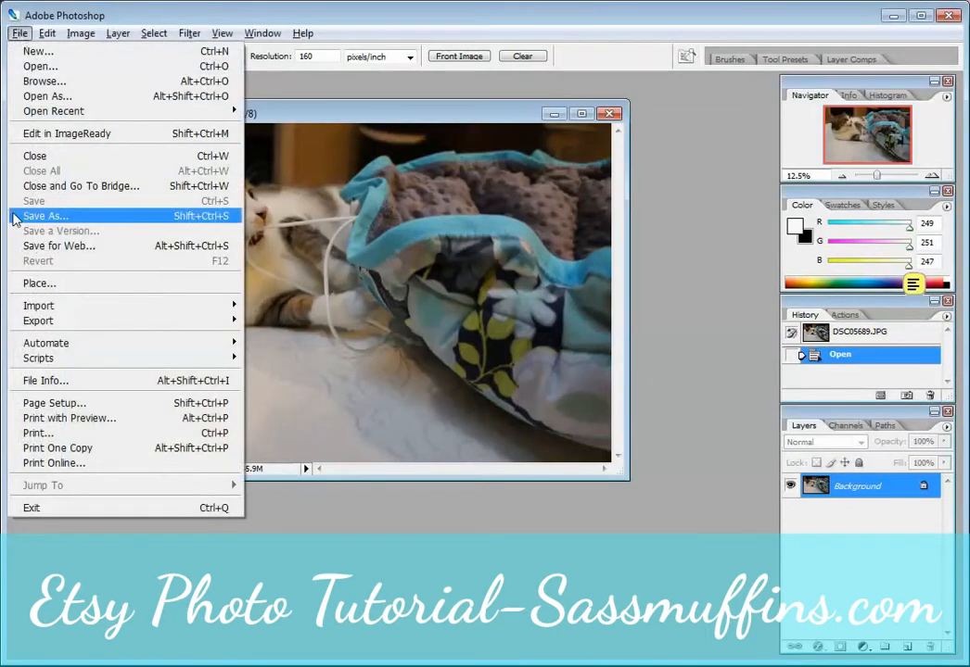
pyautogui.click(42, 215)
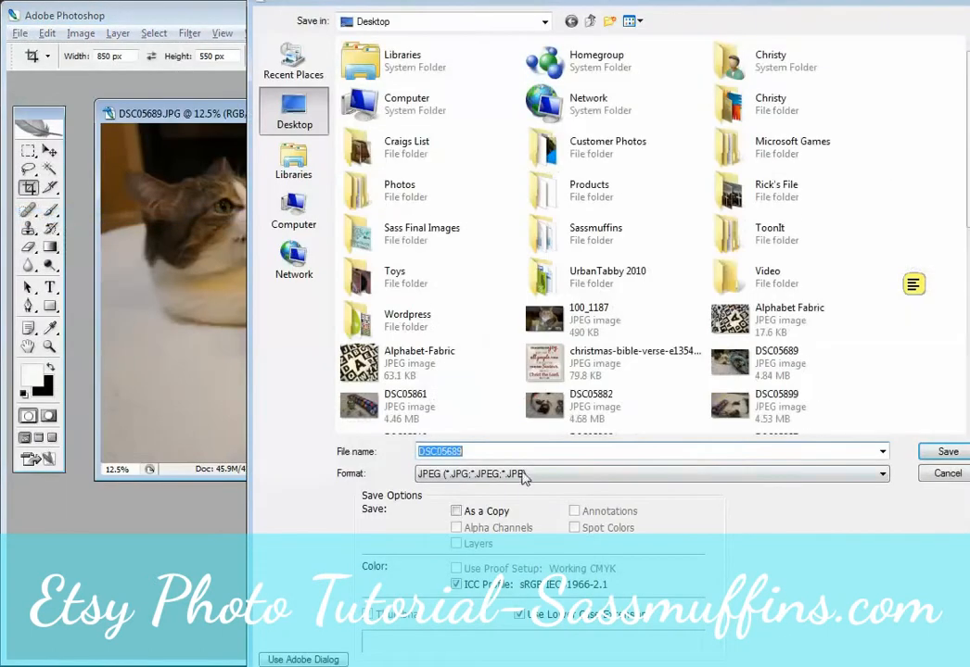
pyautogui.write('Ma')
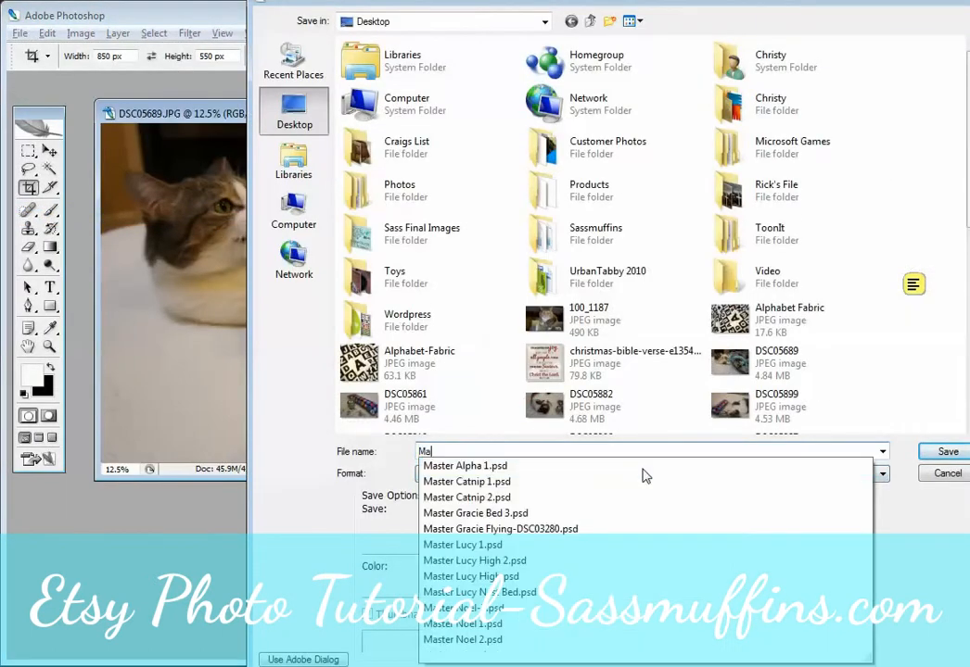
pyautogui.write('ter')
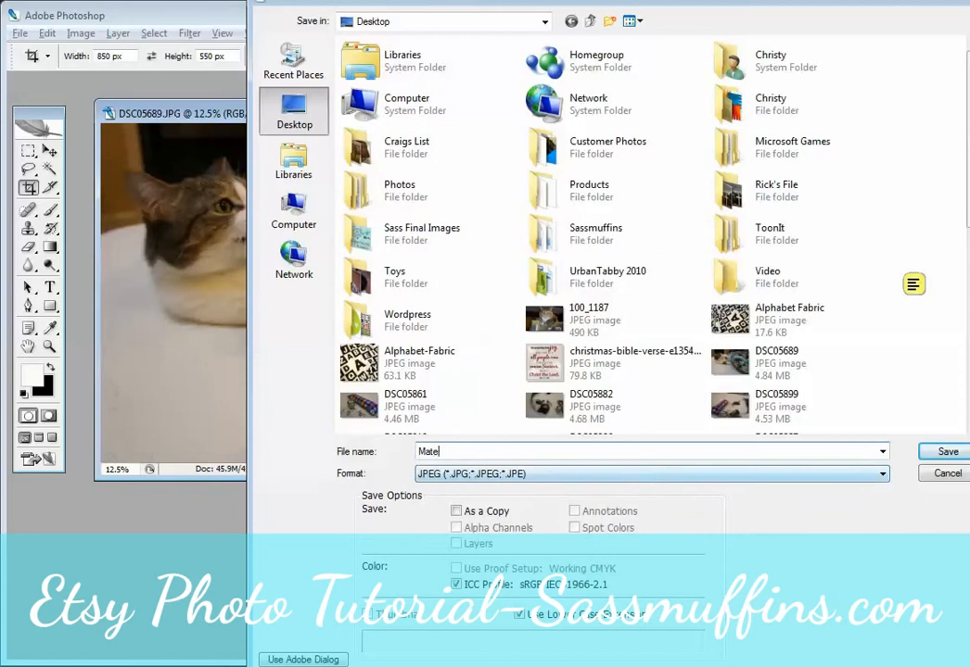
pyautogui.press('BackSpace')
pyautogui.press('BackSpace')
pyautogui.write('ster L')
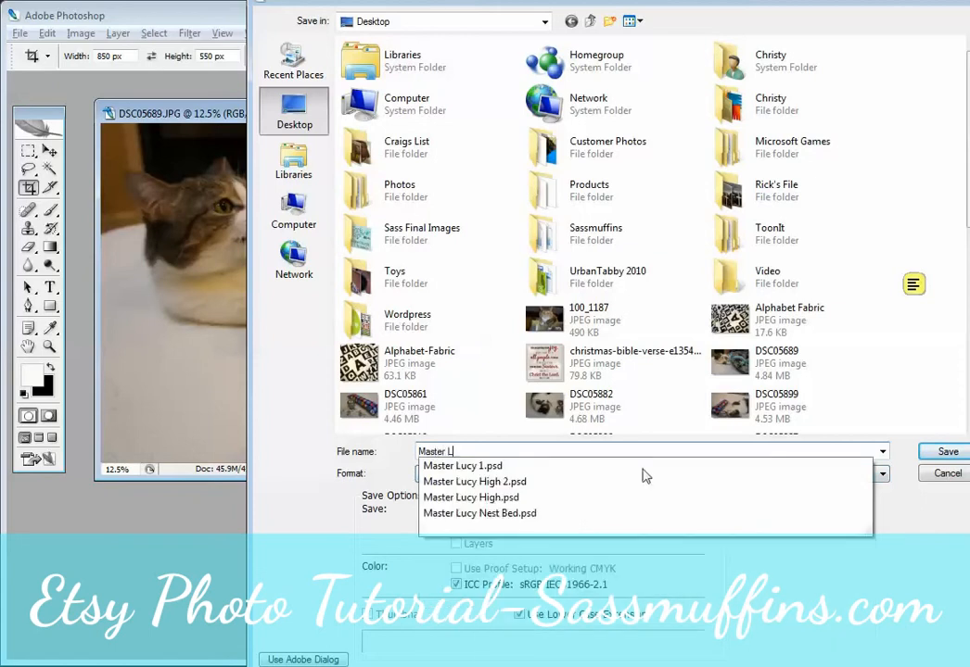
pyautogui.write('ucy Bed')
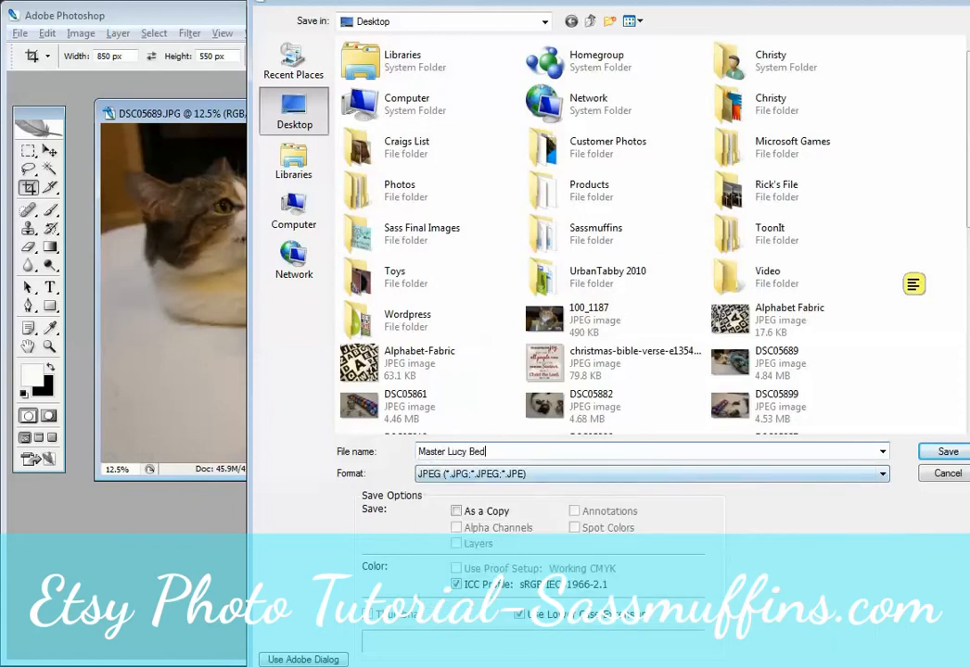
pyautogui.click(646, 477)
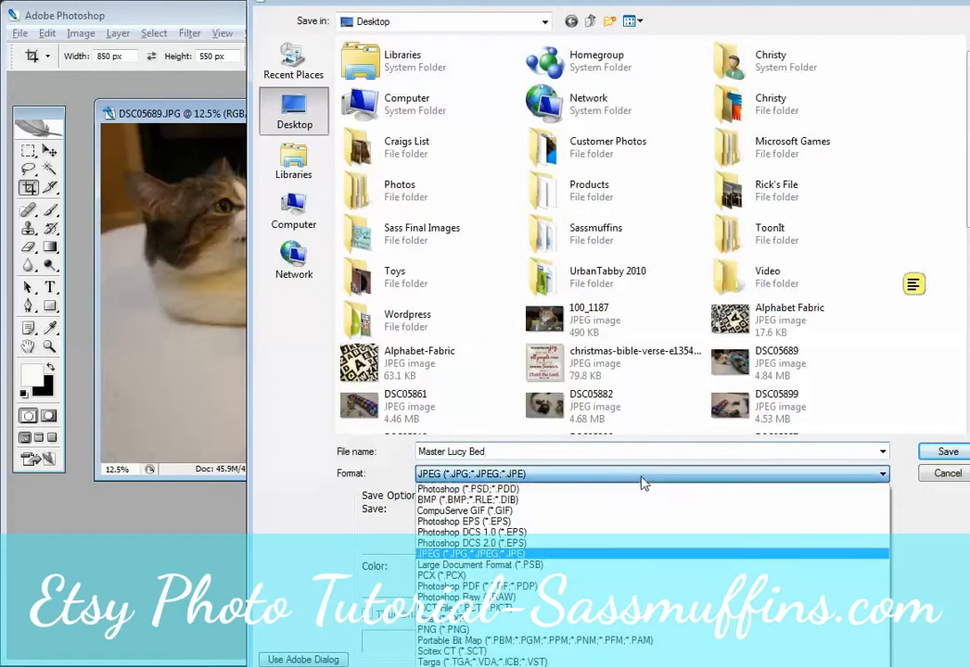
pyautogui.click(633, 493)
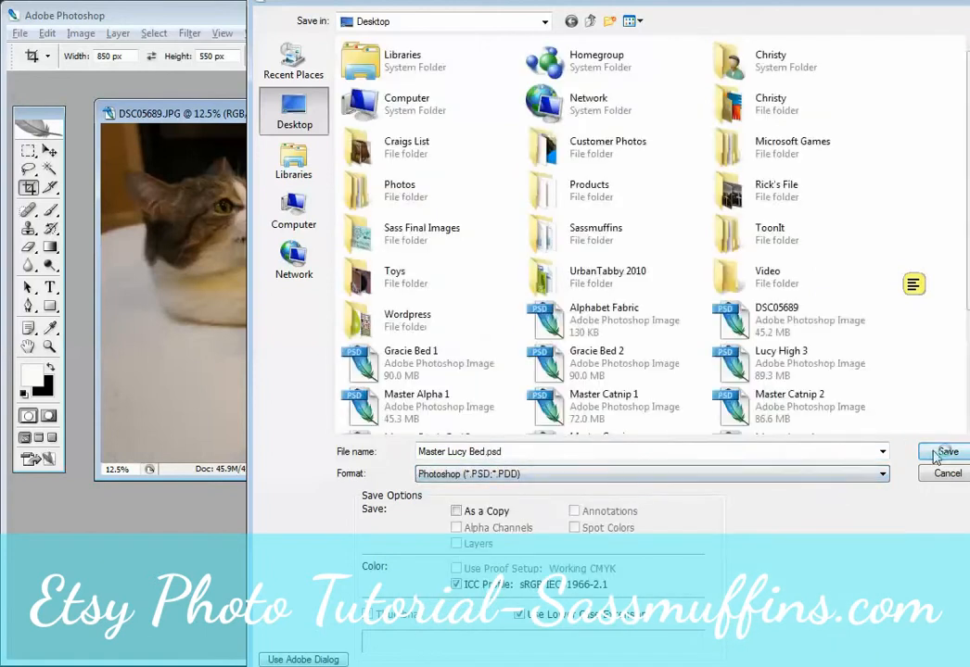
pyautogui.click(947, 452)
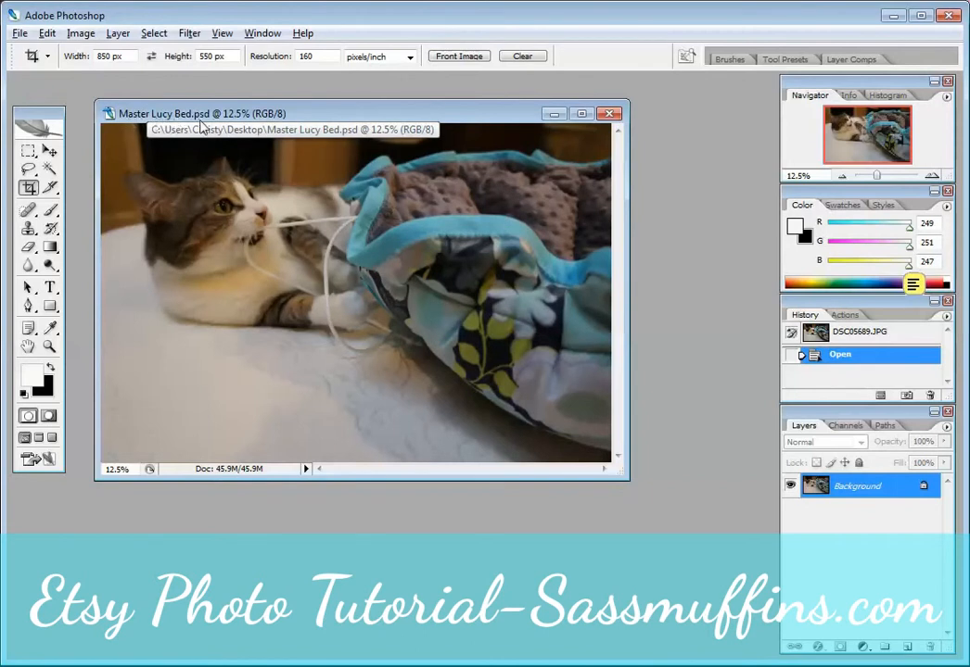
# Add a Levels adjustment layer and brighten the photo by setting the white input level to 202
pyautogui.click(117, 34)
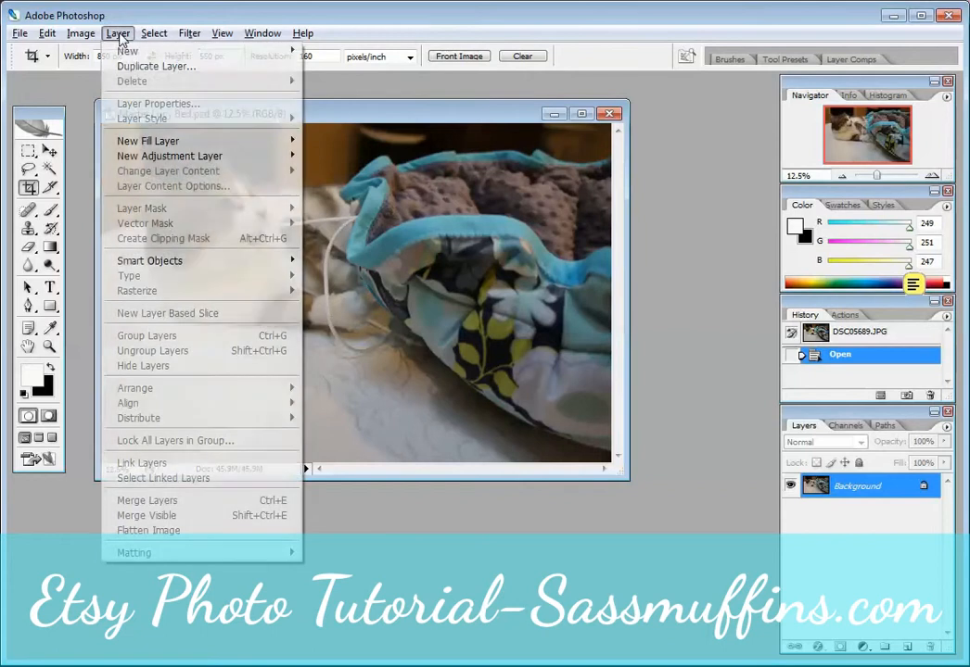
pyautogui.moveTo(165, 162)
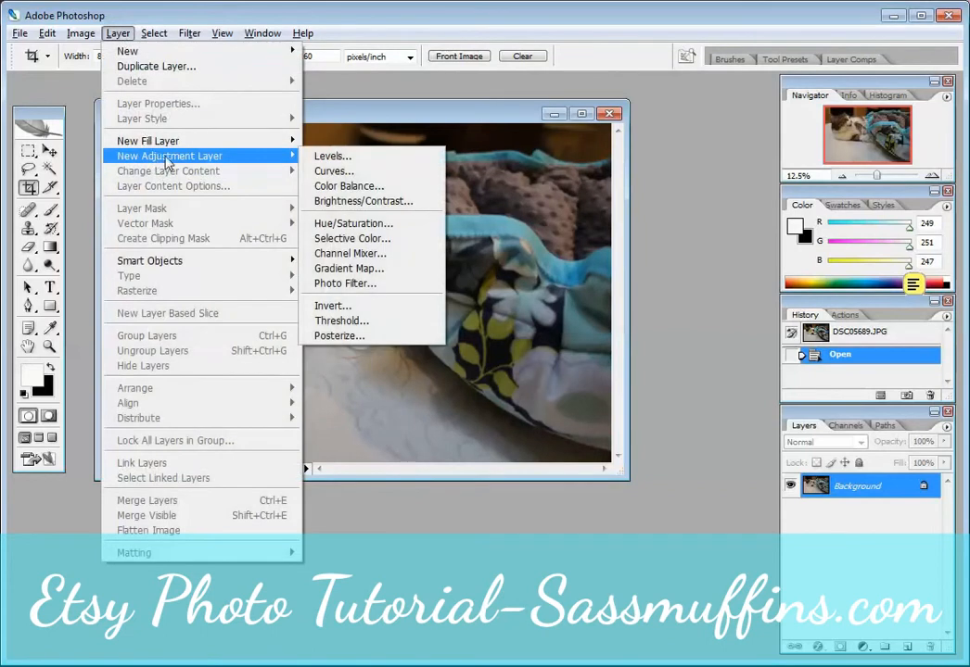
pyautogui.click(326, 155)
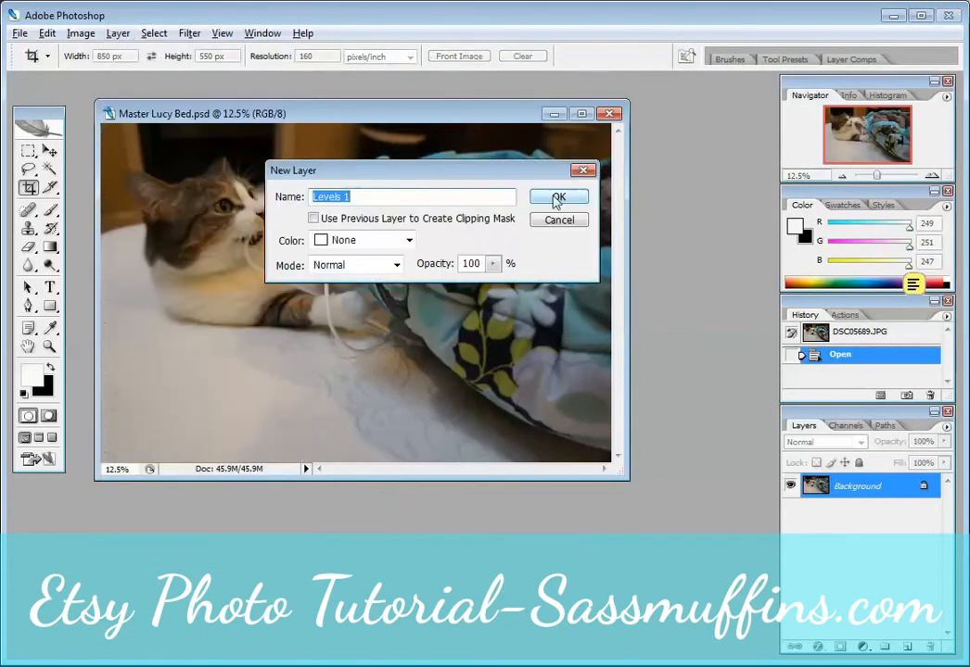
pyautogui.click(559, 197)
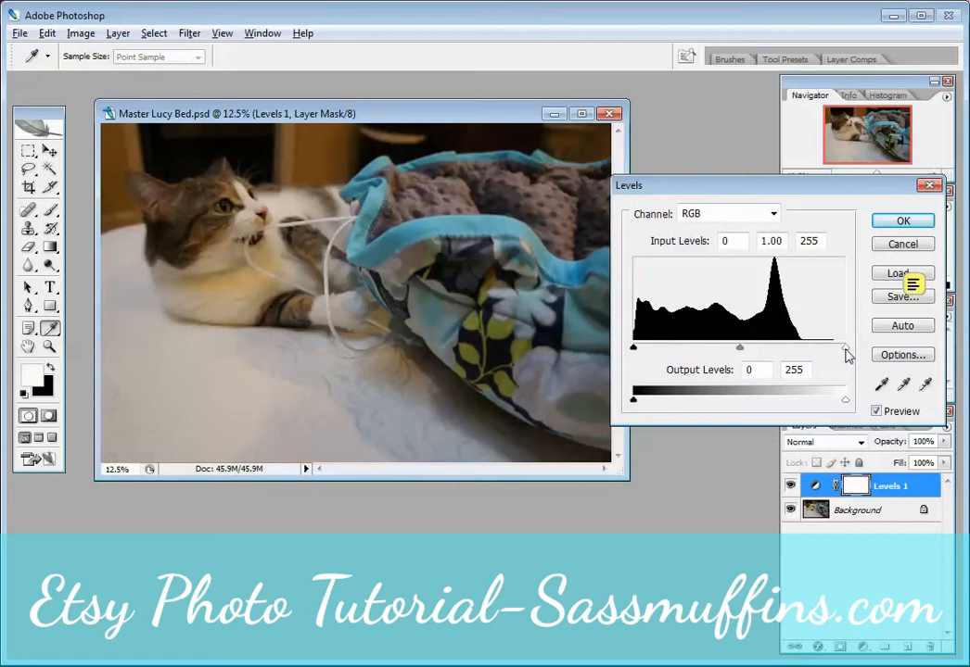
pyautogui.moveTo(845, 351); pyautogui.dragTo(801, 355)
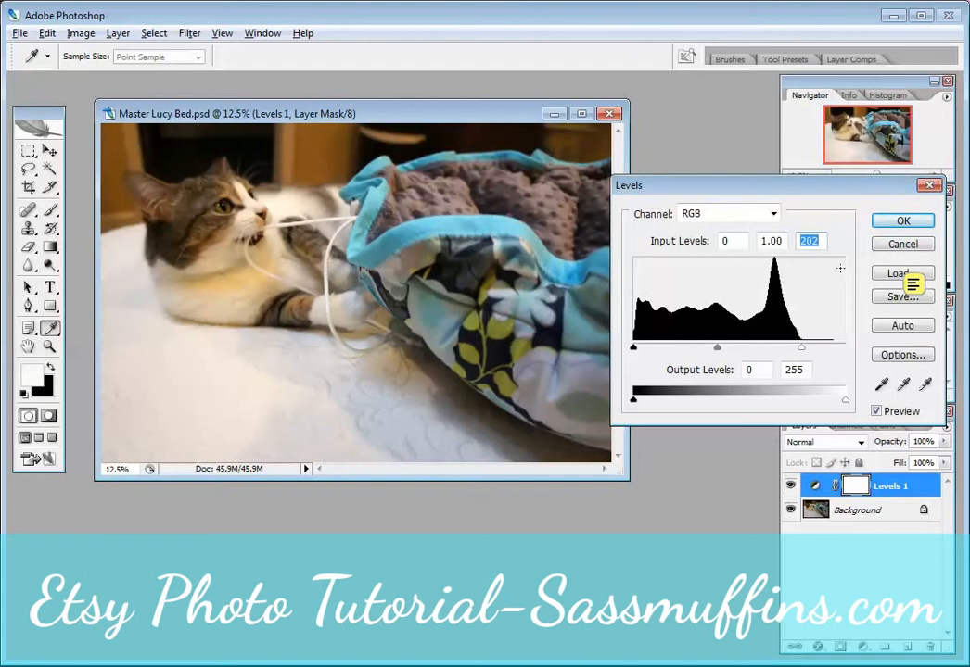
pyautogui.click(903, 221)
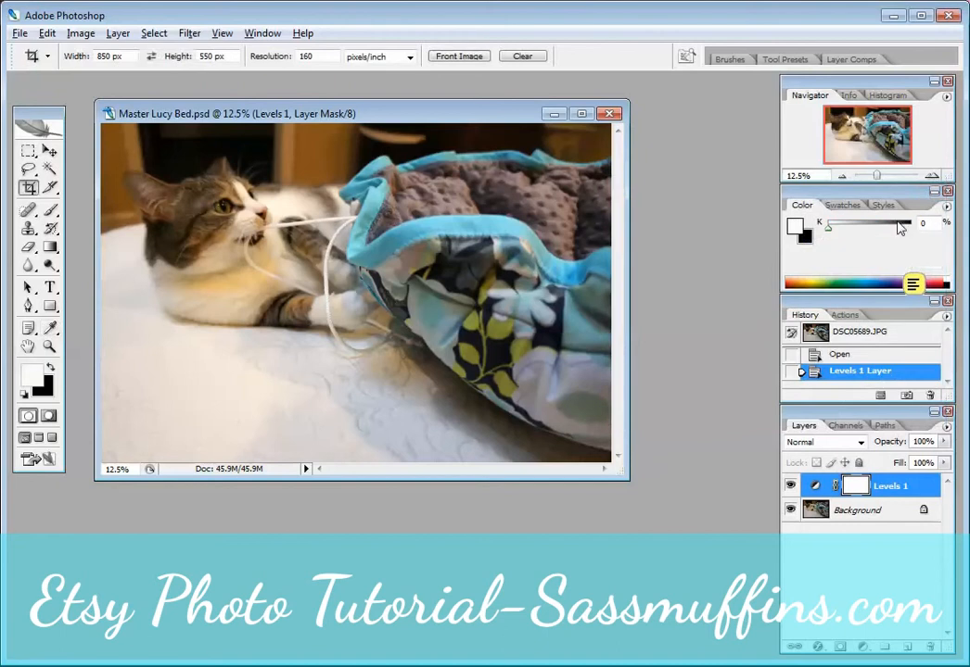
# Add a Brightness/Contrast adjustment layer with brightness +4 and contrast +4
pyautogui.click(117, 35)
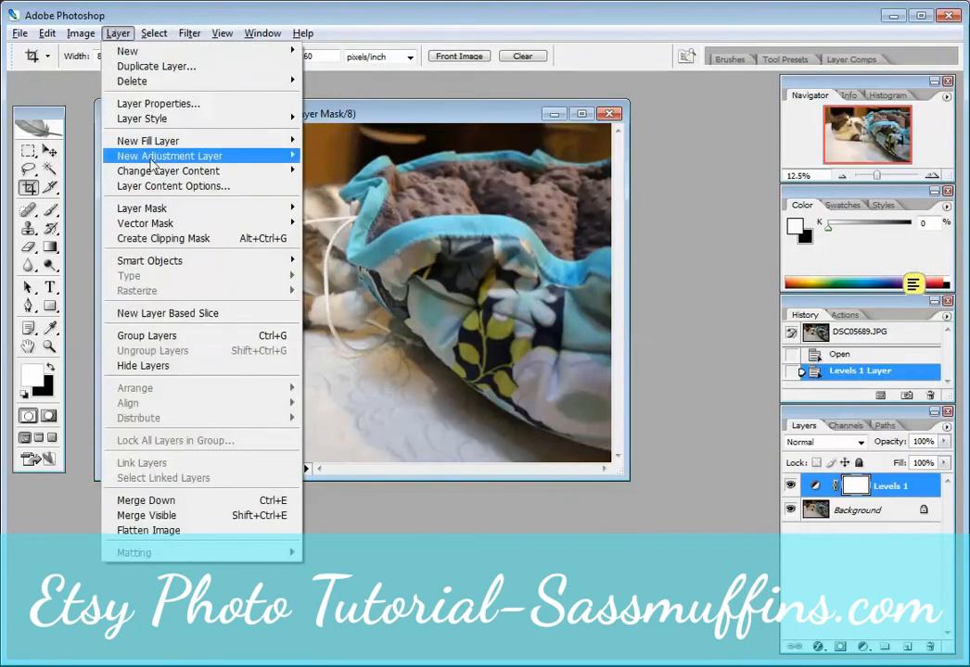
pyautogui.moveTo(147, 160)
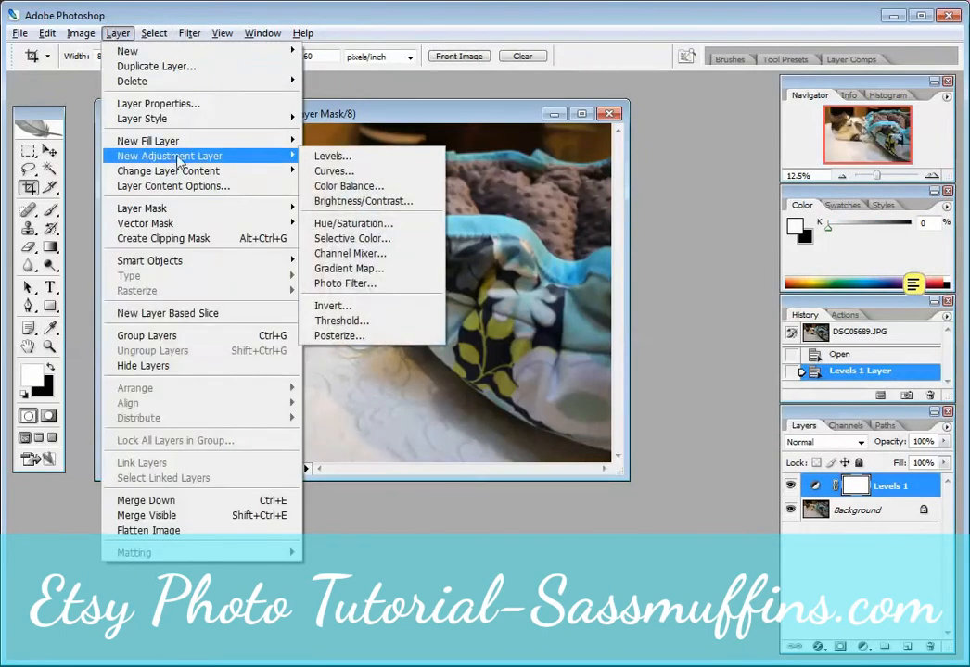
pyautogui.click(348, 203)
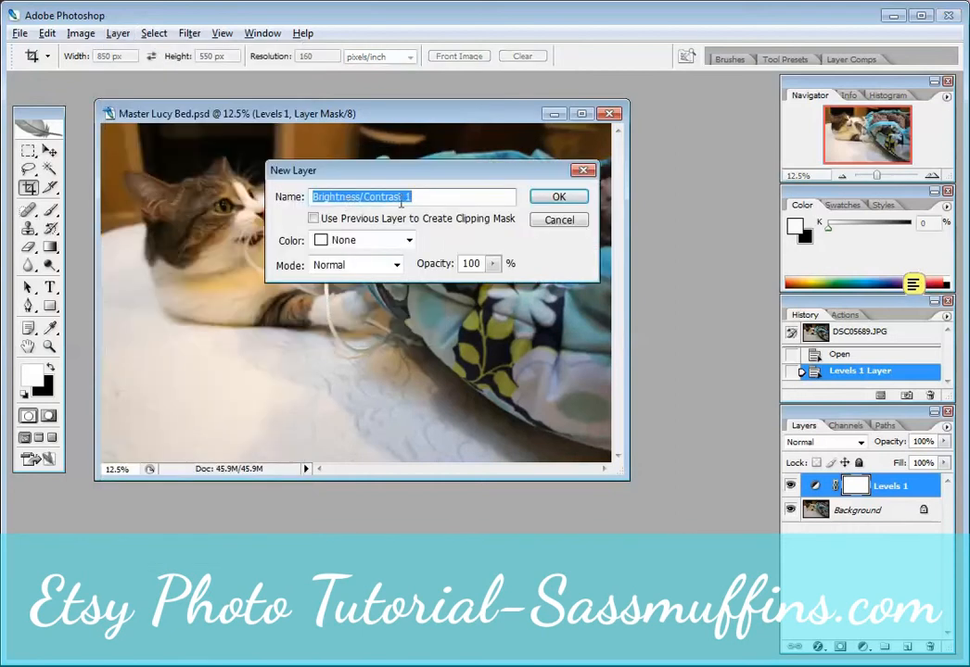
pyautogui.click(559, 196)
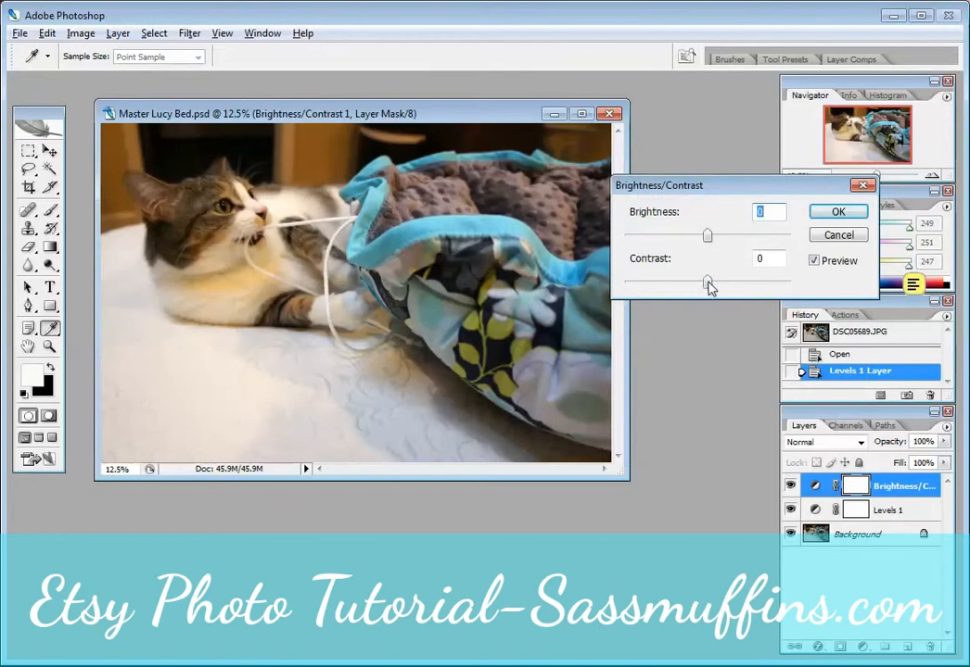
pyautogui.moveTo(707, 286); pyautogui.dragTo(711, 287)
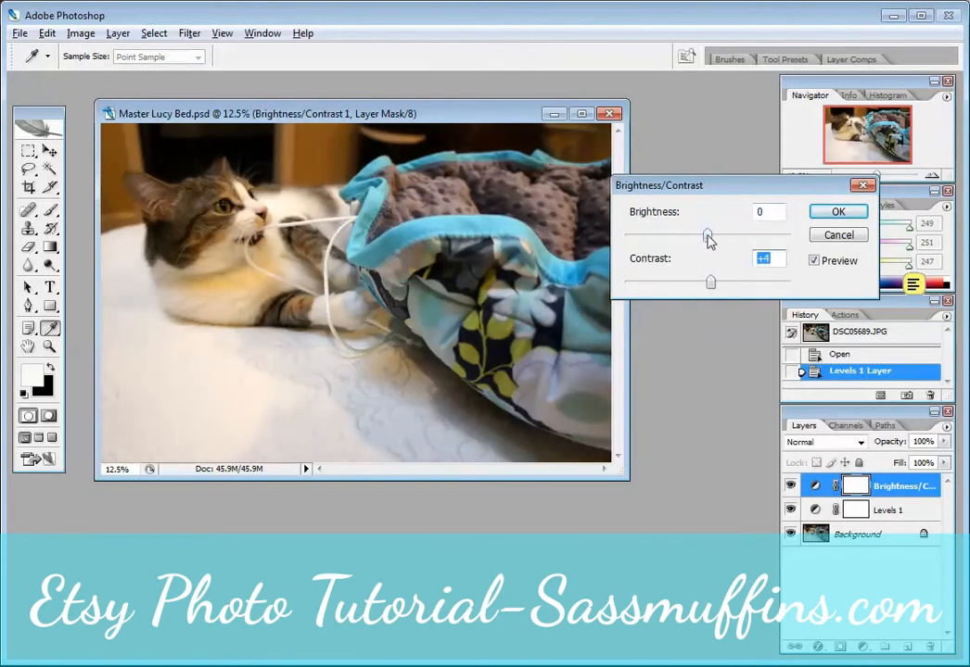
pyautogui.moveTo(709, 239); pyautogui.dragTo(714, 240)
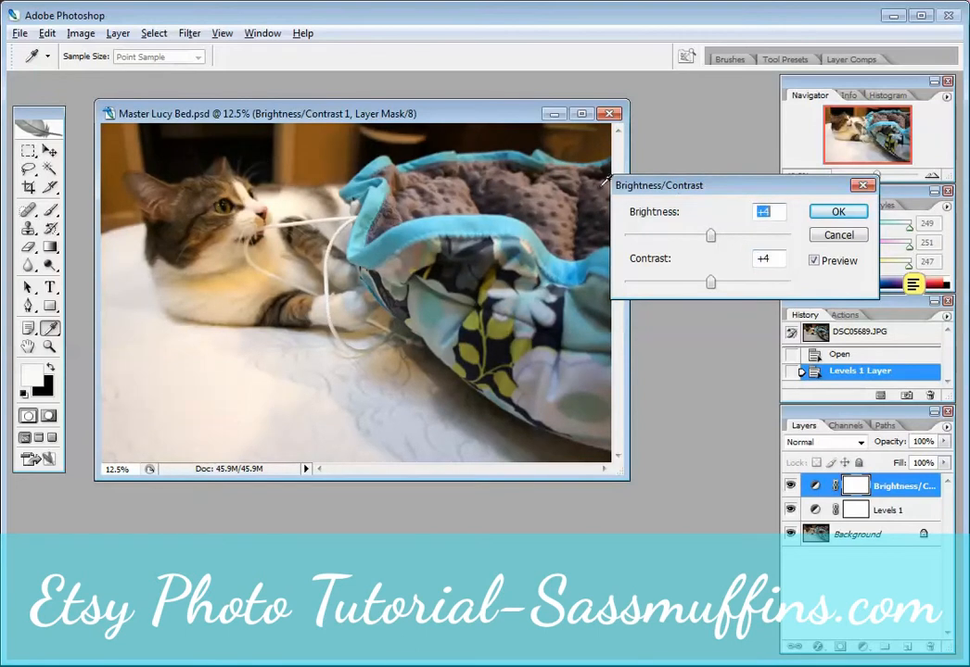
pyautogui.click(838, 211)
pyautogui.press('c')
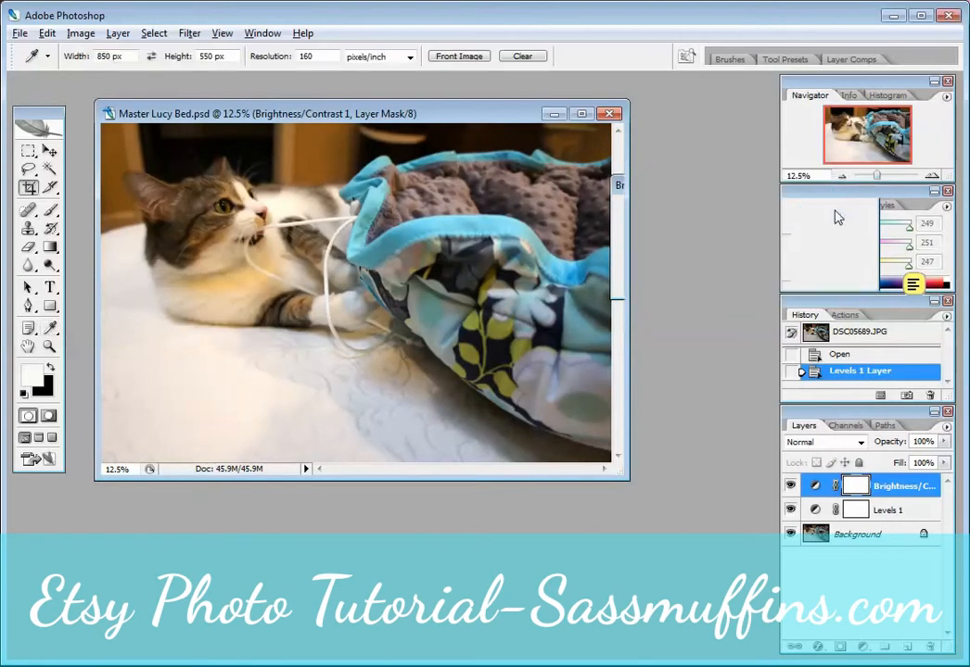
# Add a Color Balance adjustment layer and shift the midtones toward yellow with a yellow–blue level of -7
pyautogui.click(117, 34)
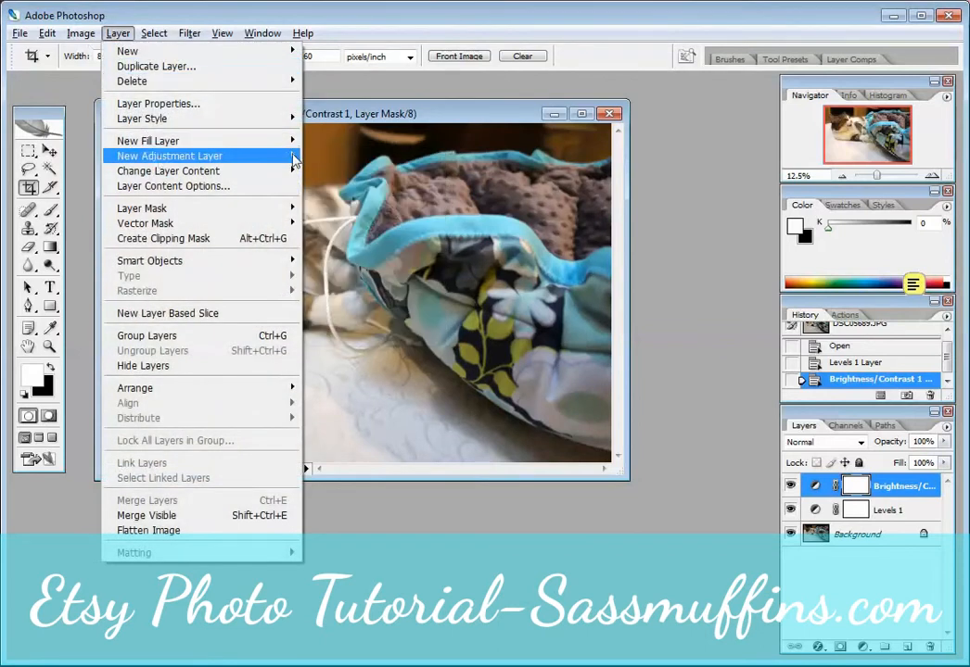
pyautogui.moveTo(285, 157)
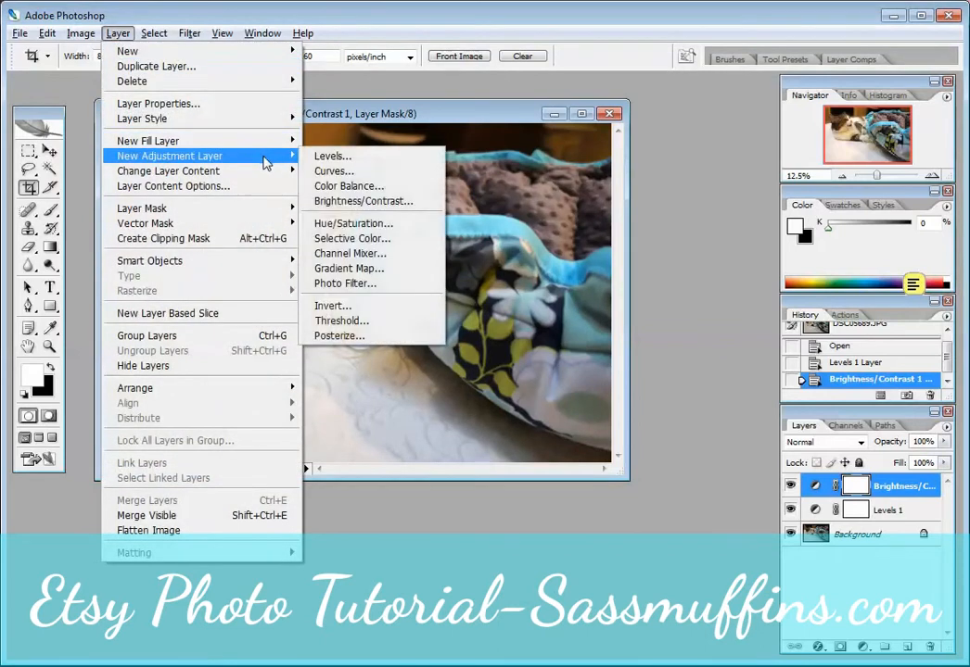
pyautogui.click(362, 190)
pyautogui.click(561, 196)
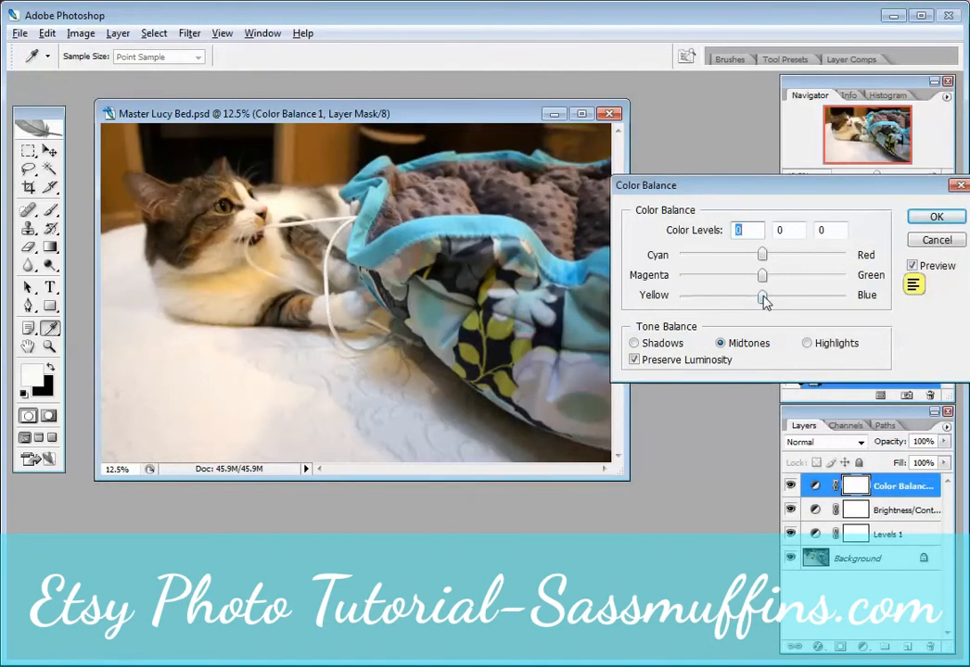
pyautogui.moveTo(762, 298); pyautogui.dragTo(757, 297)
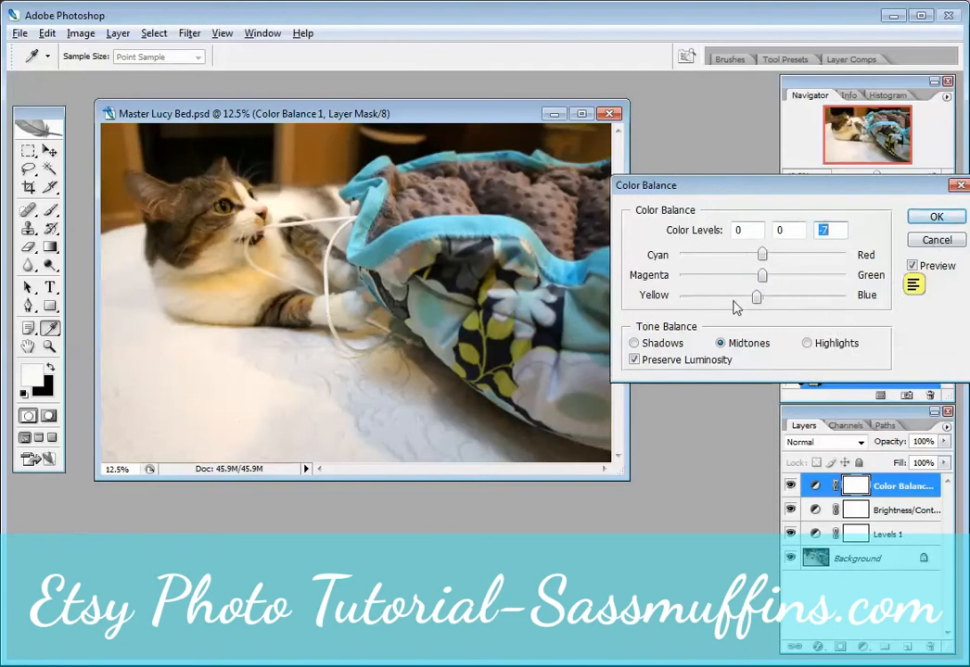
pyautogui.click(945, 223)
pyautogui.press('c')
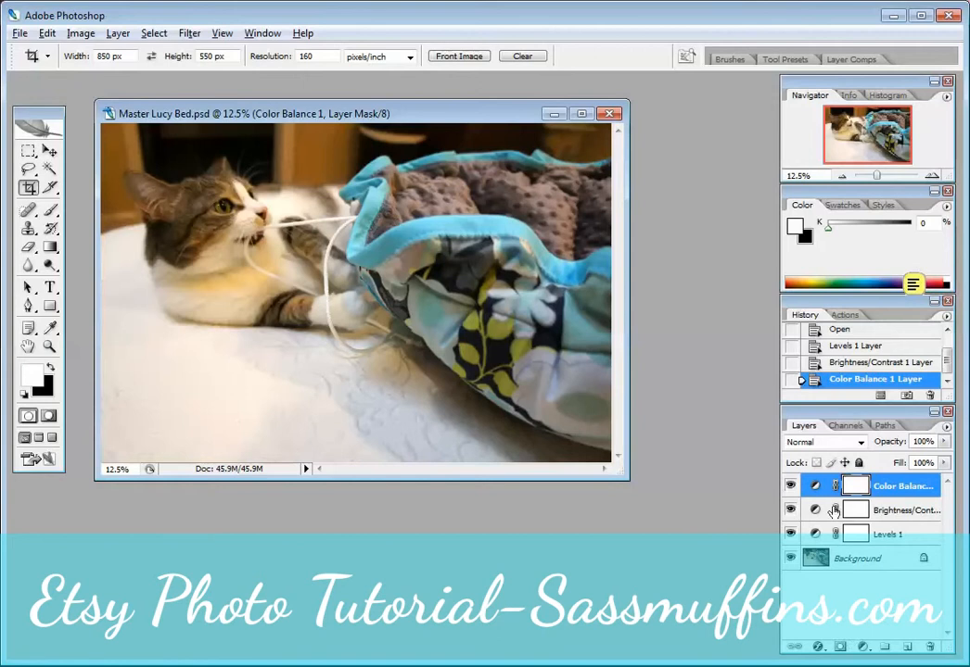
# Create a new empty layer above the adjustment layers and name it Dodge
pyautogui.click(907, 649)
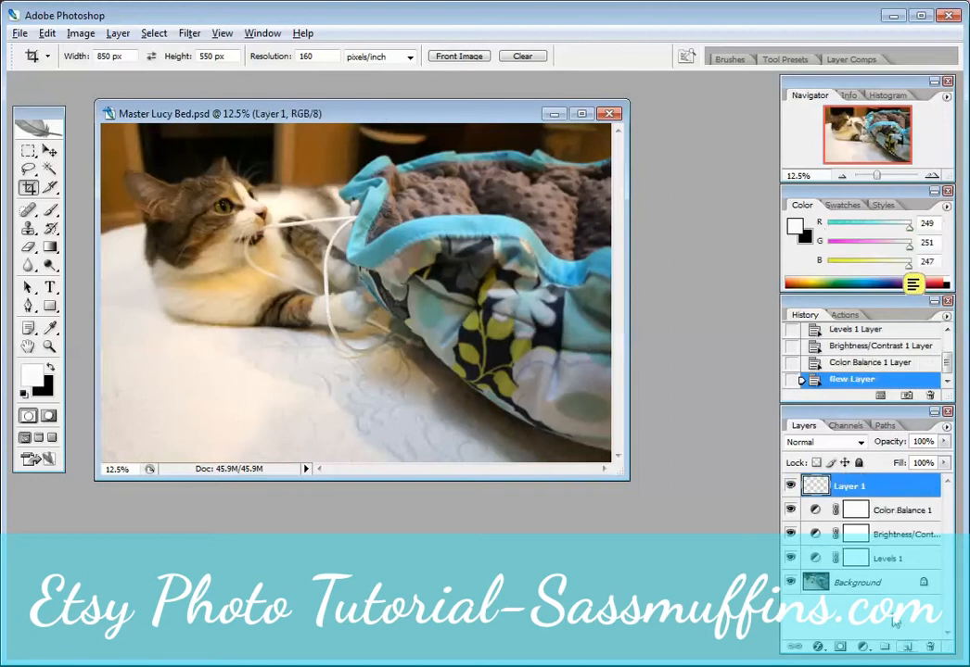
pyautogui.doubleClick(848, 490)
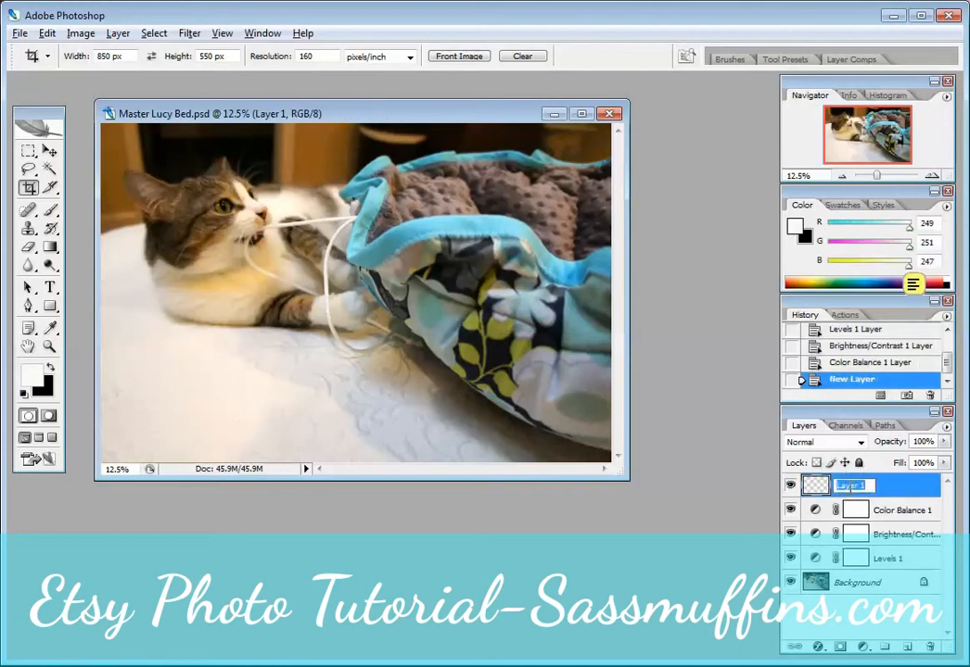
pyautogui.write('Dodge')
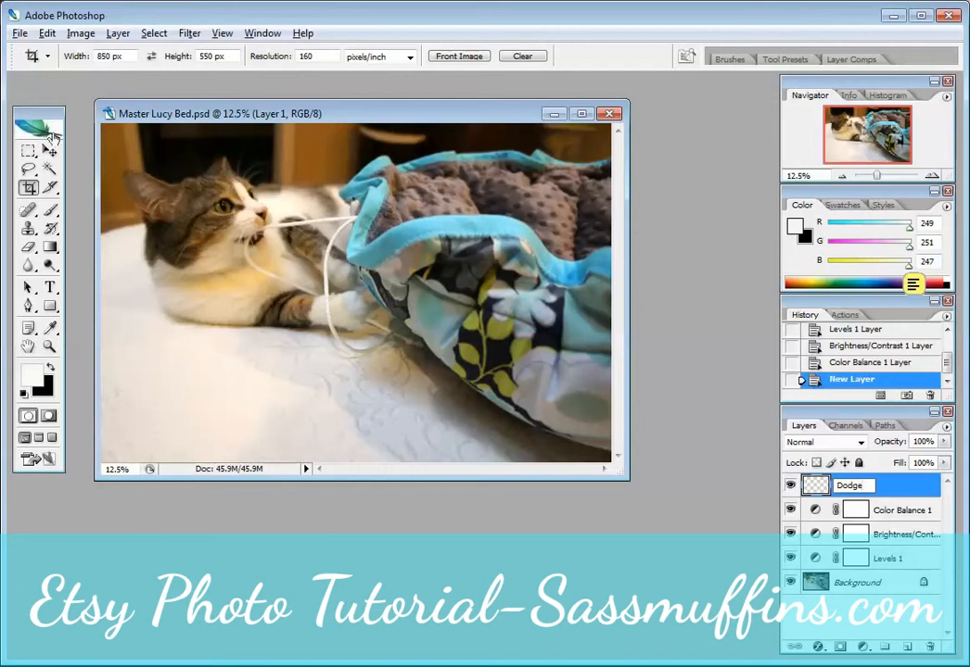
# Set up the Brush tool with a size of 700 and 100% opacity for painting on the Dodge layer
pyautogui.click(51, 211)
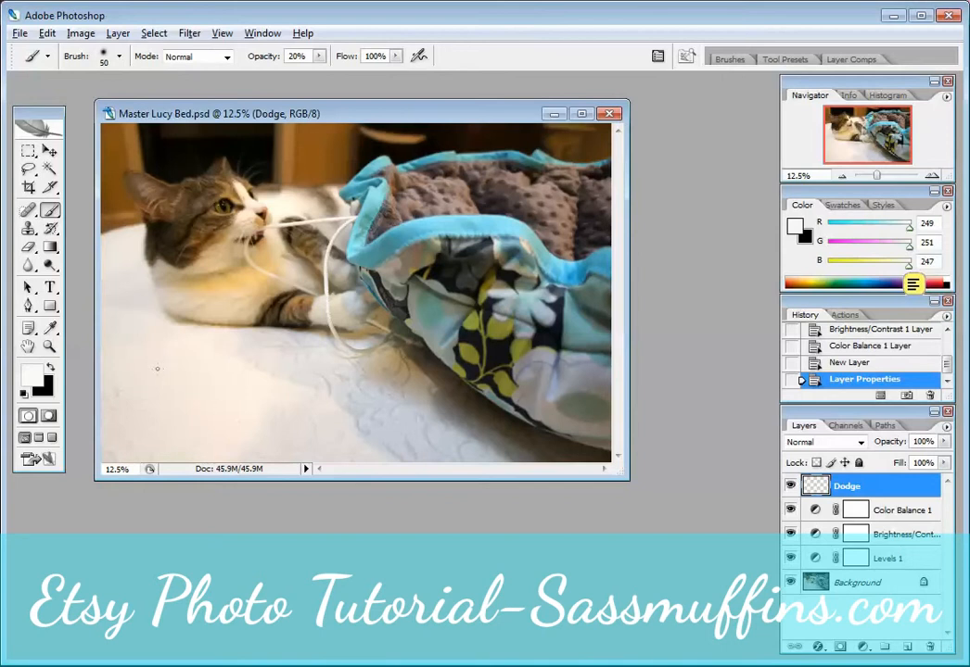
pyautogui.press(']')
pyautogui.press(']')
pyautogui.press(']')
pyautogui.press(']')
pyautogui.press('[')
pyautogui.press('[')
pyautogui.press('[')
pyautogui.press('[')
pyautogui.press(']')
pyautogui.press(']')
pyautogui.press(']')
pyautogui.press(']')
pyautogui.press(']')
pyautogui.click(319, 56)
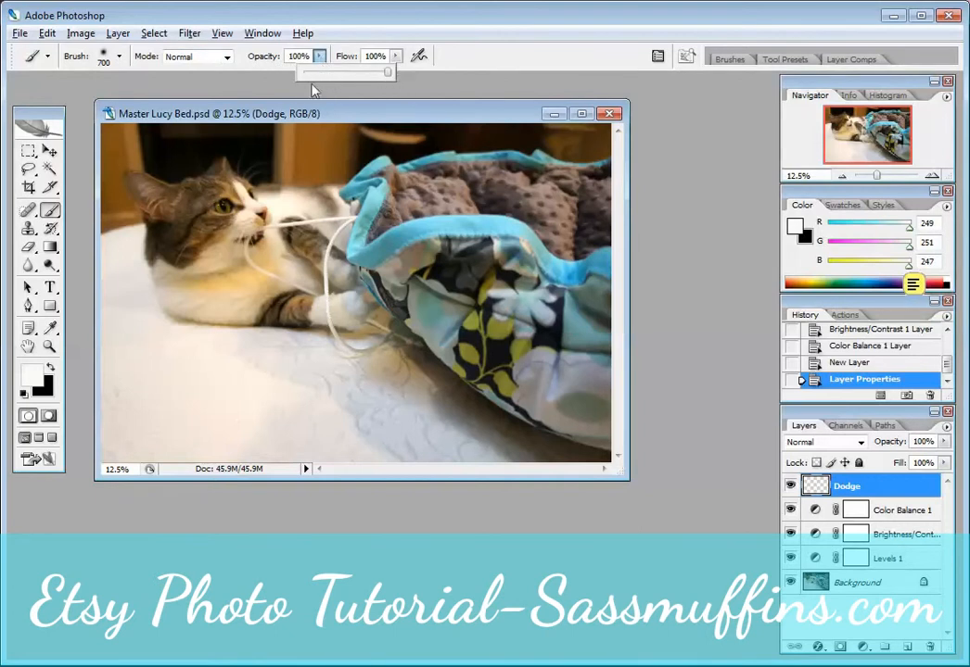
pyautogui.click(127, 94)
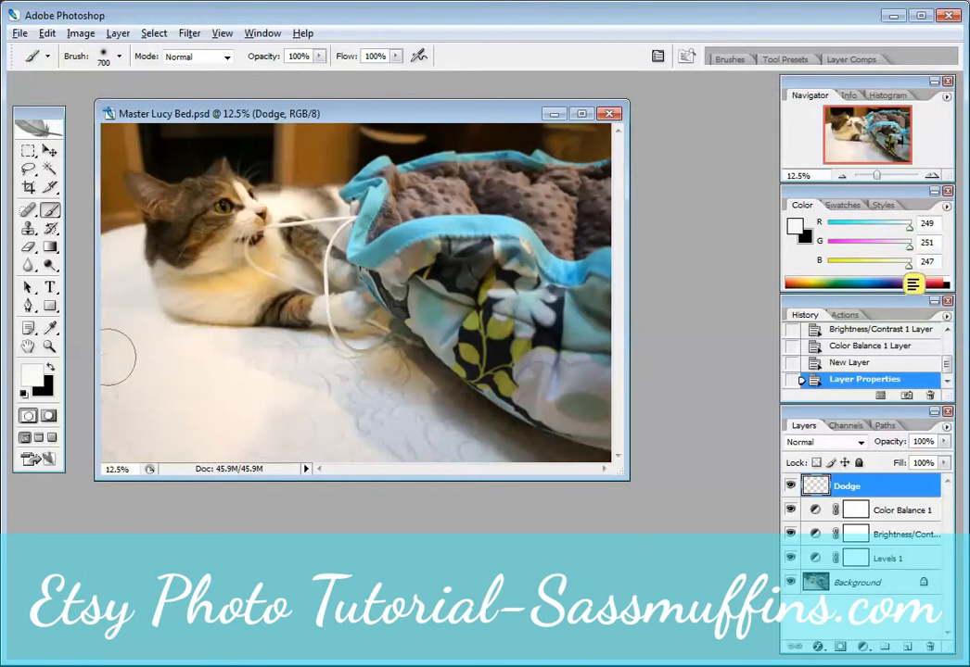
# Paint white over the sheet in front of the cat at brush size 700, and over most of the dark background at size 400
pyautogui.moveTo(104, 343)
pyautogui.mouseDown()
pyautogui.moveTo(124, 469)
pyautogui.moveTo(106, 380)
pyautogui.moveTo(169, 463)
pyautogui.moveTo(135, 429)
pyautogui.mouseUp()
pyautogui.moveTo(112, 381)
pyautogui.mouseDown()
pyautogui.moveTo(176, 453)
pyautogui.moveTo(118, 402)
pyautogui.moveTo(215, 459)
pyautogui.mouseUp()
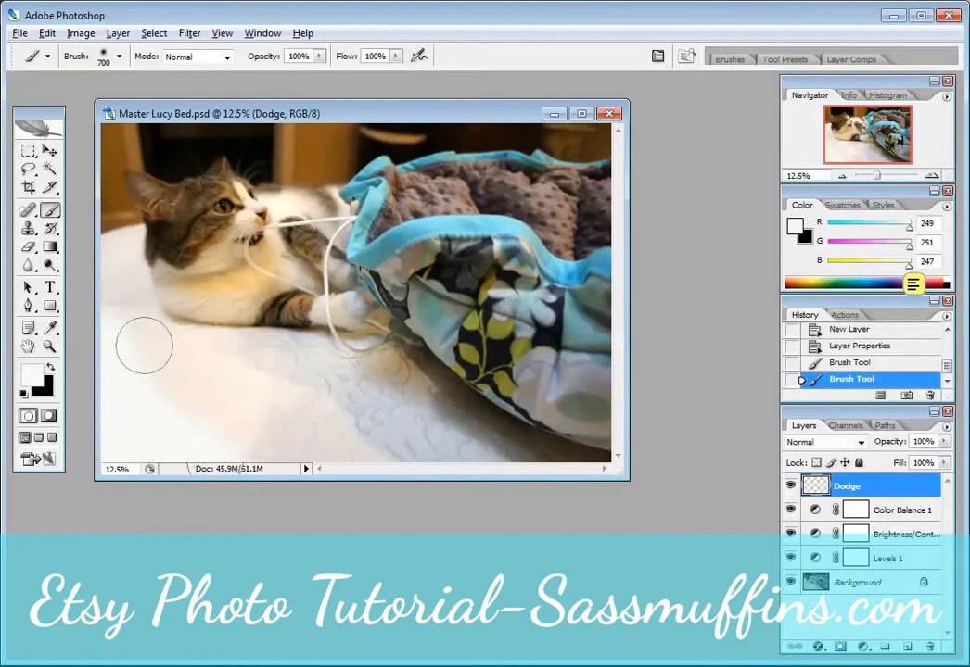
pyautogui.moveTo(241, 390)
pyautogui.mouseDown()
pyautogui.moveTo(311, 421)
pyautogui.moveTo(341, 460)
pyautogui.moveTo(369, 474)
pyautogui.mouseUp()
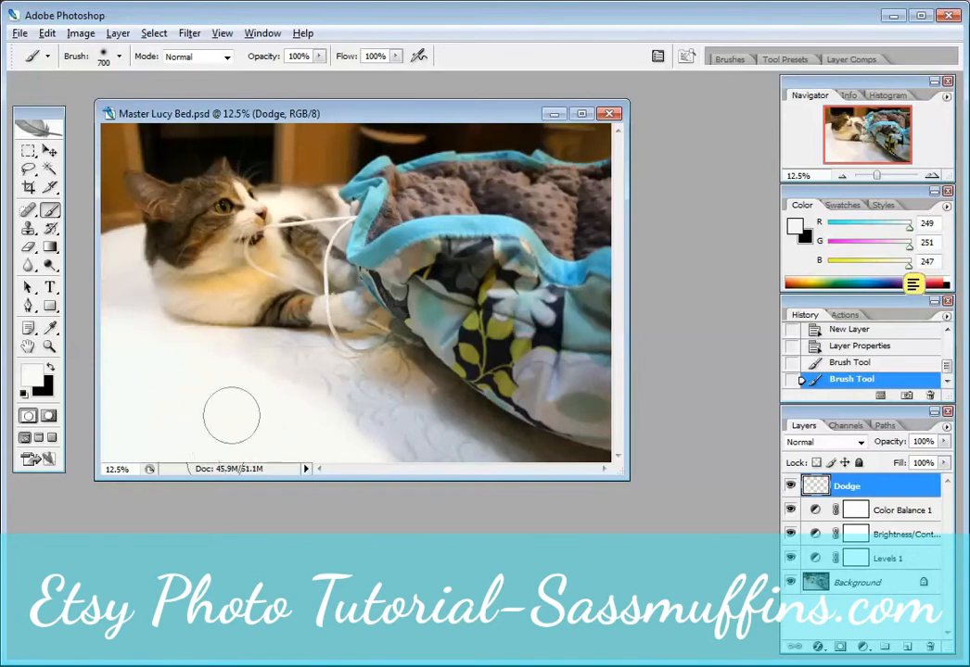
pyautogui.moveTo(109, 368)
pyautogui.mouseDown()
pyautogui.moveTo(95, 342)
pyautogui.moveTo(132, 346)
pyautogui.moveTo(118, 337)
pyautogui.mouseUp()
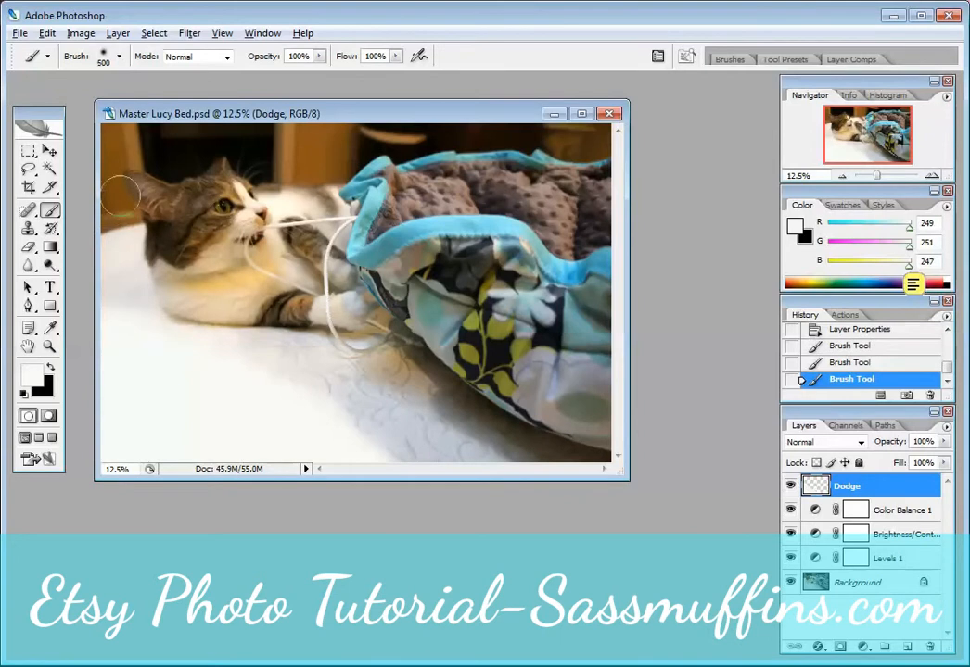
pyautogui.press('[')
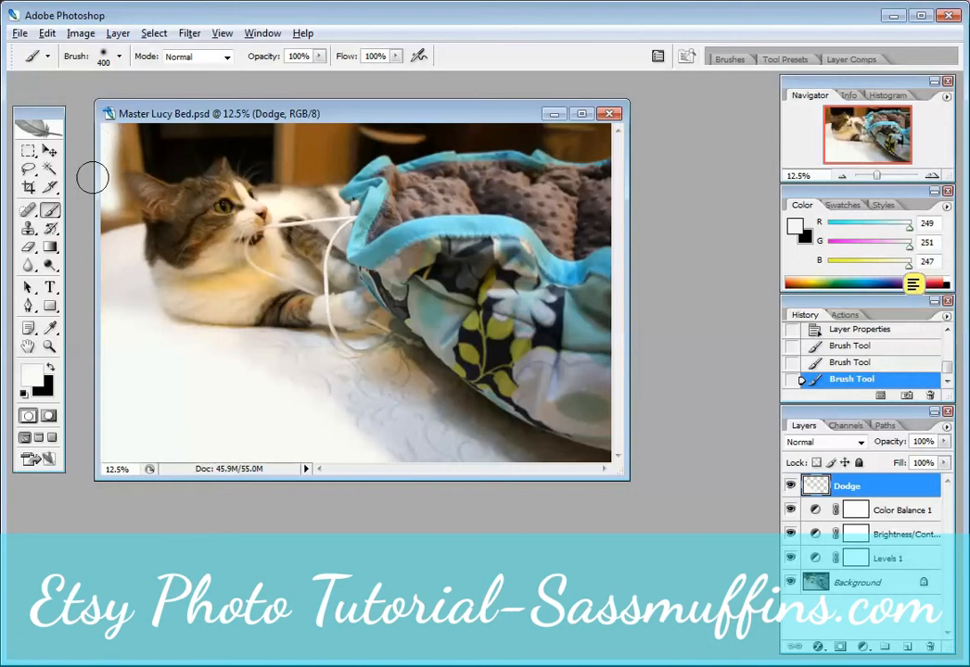
pyautogui.moveTo(102, 252)
pyautogui.mouseDown()
pyautogui.moveTo(104, 215)
pyautogui.moveTo(114, 245)
pyautogui.moveTo(94, 170)
pyautogui.moveTo(108, 139)
pyautogui.moveTo(159, 135)
pyautogui.moveTo(98, 147)
pyautogui.moveTo(195, 146)
pyautogui.moveTo(260, 117)
pyautogui.moveTo(167, 121)
pyautogui.moveTo(170, 136)
pyautogui.moveTo(238, 123)
pyautogui.moveTo(265, 143)
pyautogui.moveTo(252, 146)
pyautogui.moveTo(262, 152)
pyautogui.moveTo(318, 154)
pyautogui.moveTo(384, 120)
pyautogui.moveTo(269, 134)
pyautogui.moveTo(520, 108)
pyautogui.moveTo(595, 115)
pyautogui.moveTo(432, 120)
pyautogui.moveTo(541, 115)
pyautogui.moveTo(605, 126)
pyautogui.moveTo(561, 130)
pyautogui.moveTo(614, 128)
pyautogui.mouseUp()
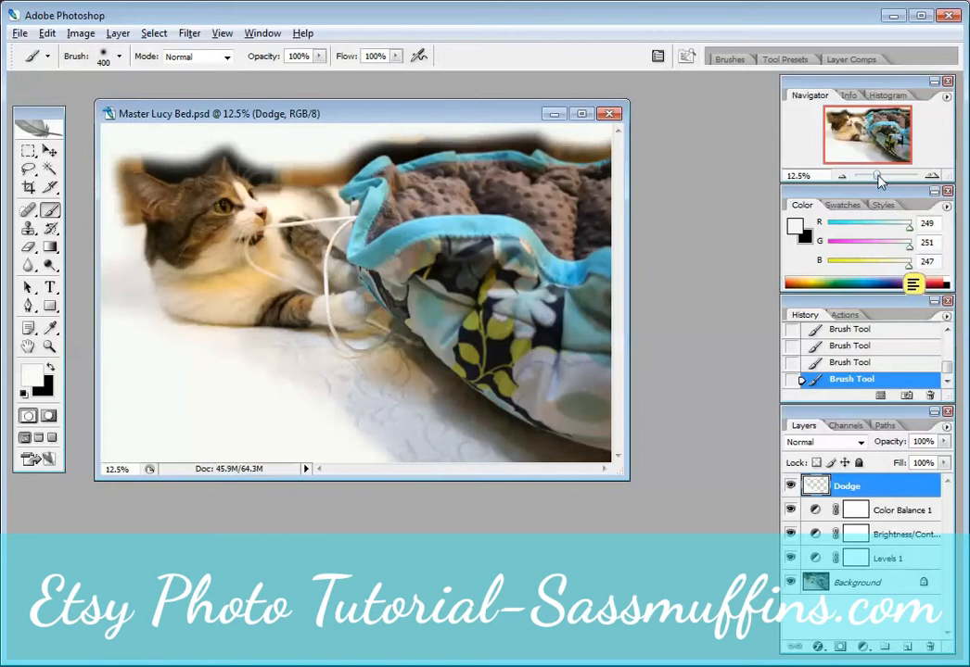
# Paint white over the sheet just below the cat's body with a brush size of 250
pyautogui.moveTo(879, 176); pyautogui.dragTo(883, 177)
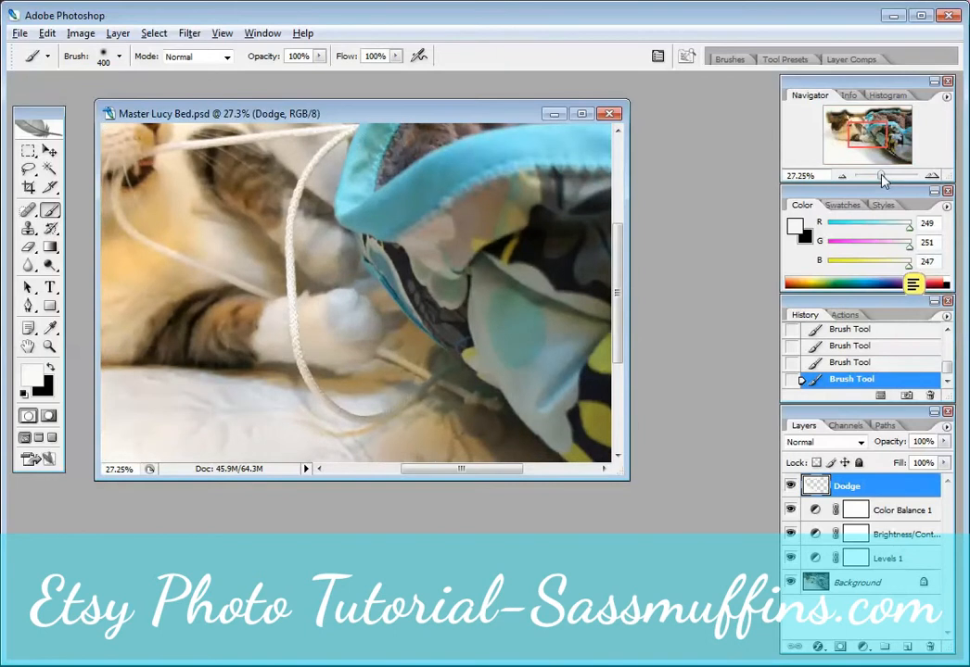
pyautogui.moveTo(871, 140); pyautogui.dragTo(834, 148)
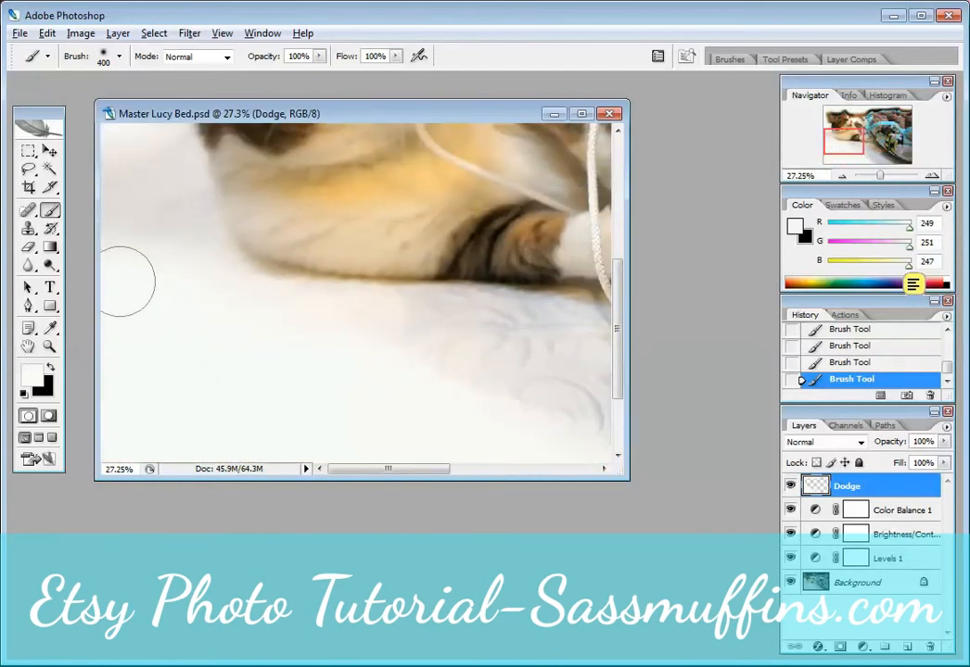
pyautogui.press('[')
pyautogui.press('[')
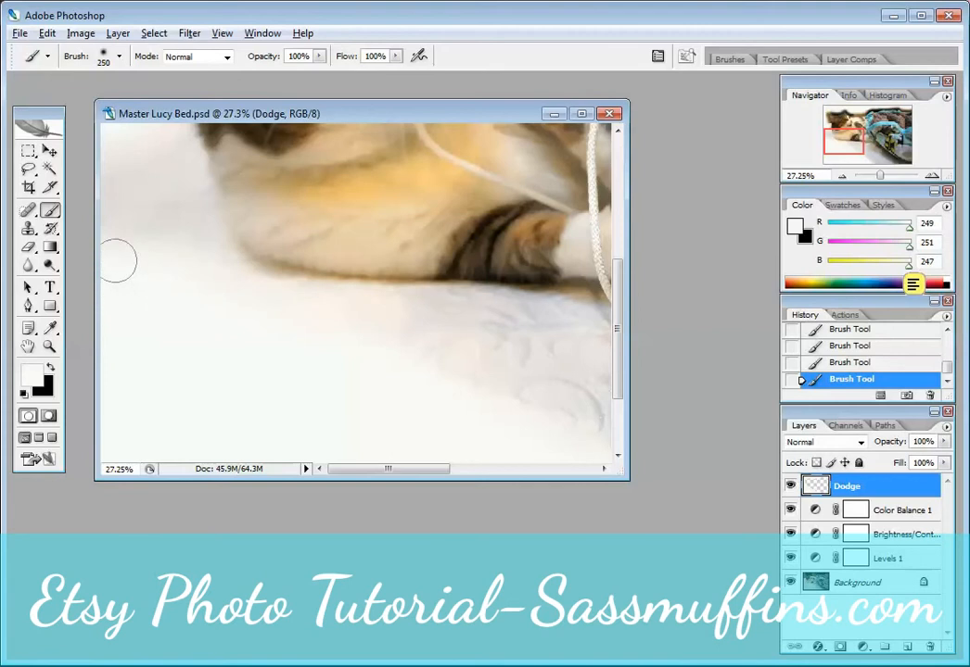
pyautogui.moveTo(118, 262)
pyautogui.mouseDown()
pyautogui.moveTo(335, 306)
pyautogui.moveTo(382, 346)
pyautogui.moveTo(602, 454)
pyautogui.mouseUp()
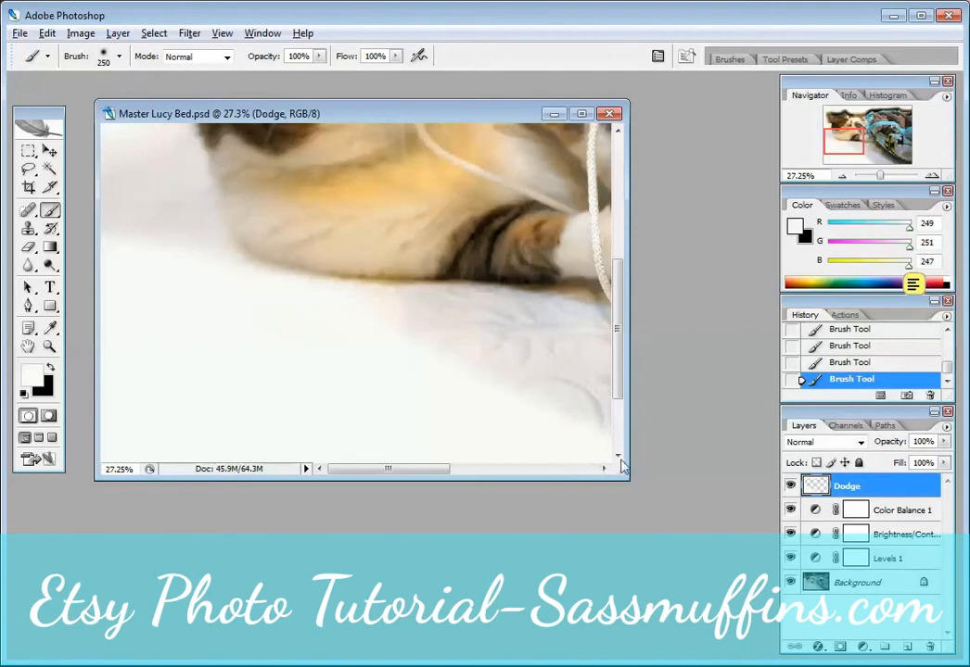
# Paint out the background around the cat's neck, near ear and top of the head with a brush size of 125
pyautogui.moveTo(834, 149)
pyautogui.mouseDown()
pyautogui.moveTo(858, 179)
pyautogui.moveTo(826, 130)
pyautogui.mouseUp()
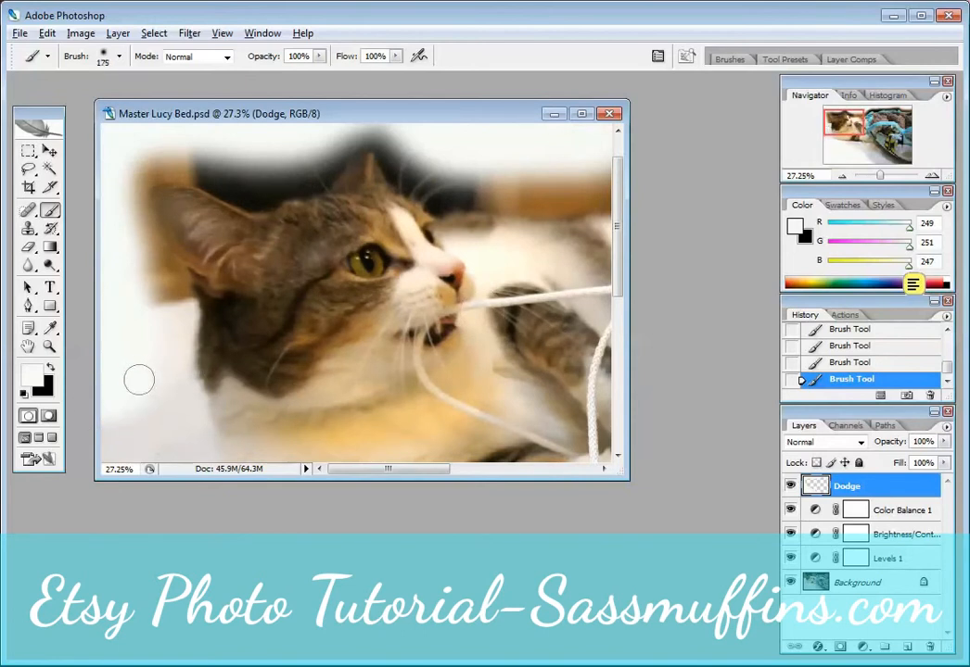
pyautogui.press('[')
pyautogui.press('[')
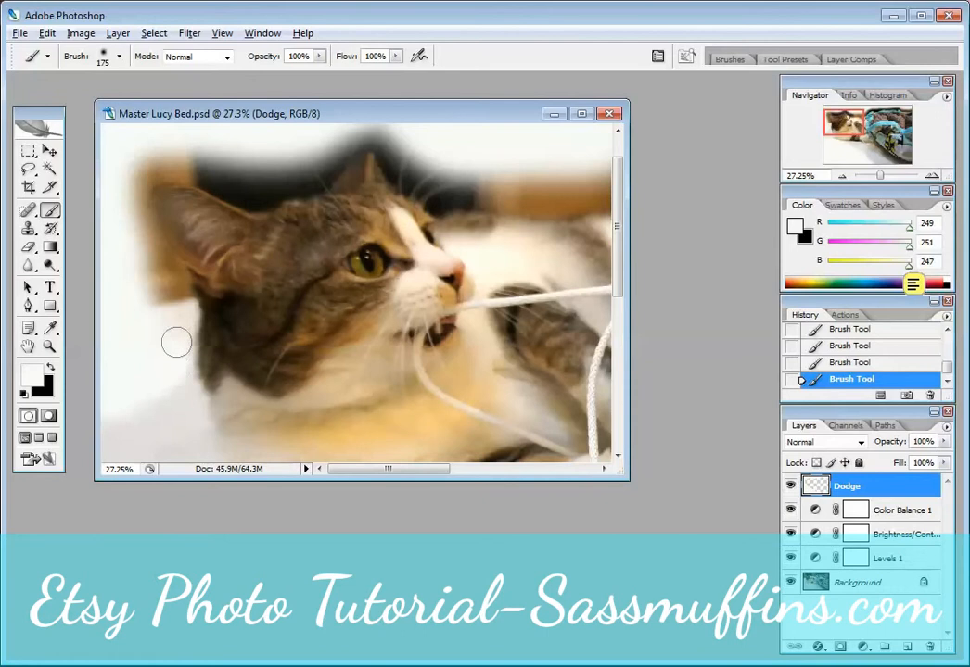
pyautogui.press('[')
pyautogui.press('[')
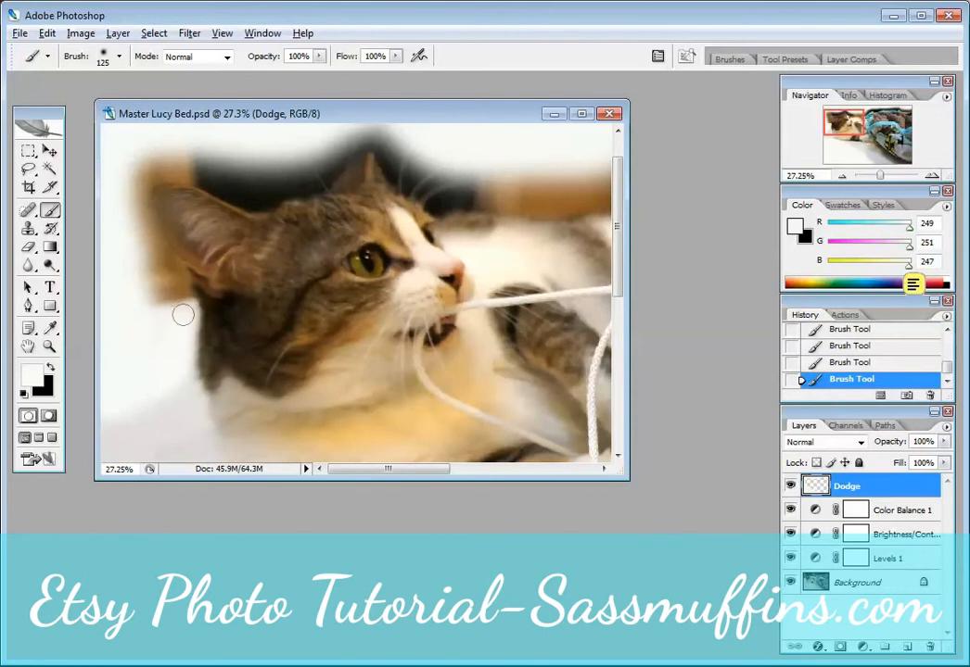
pyautogui.moveTo(182, 315)
pyautogui.mouseDown()
pyautogui.moveTo(174, 279)
pyautogui.moveTo(132, 216)
pyautogui.moveTo(130, 176)
pyautogui.moveTo(99, 211)
pyautogui.mouseUp()
pyautogui.moveTo(140, 331)
pyautogui.mouseDown()
pyautogui.moveTo(124, 239)
pyautogui.moveTo(153, 291)
pyautogui.moveTo(143, 252)
pyautogui.moveTo(174, 310)
pyautogui.mouseUp()
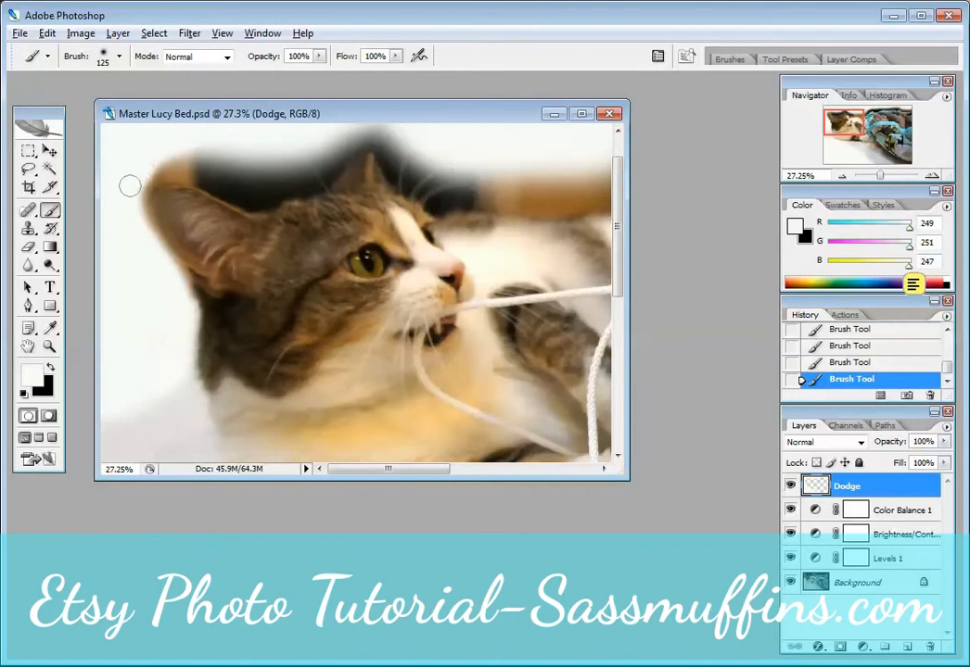
pyautogui.moveTo(146, 174)
pyautogui.mouseDown()
pyautogui.moveTo(218, 161)
pyautogui.moveTo(146, 159)
pyautogui.moveTo(209, 150)
pyautogui.moveTo(169, 165)
pyautogui.moveTo(228, 176)
pyautogui.moveTo(182, 163)
pyautogui.moveTo(260, 201)
pyautogui.moveTo(305, 187)
pyautogui.moveTo(231, 169)
pyautogui.moveTo(217, 144)
pyautogui.moveTo(273, 180)
pyautogui.moveTo(245, 161)
pyautogui.moveTo(278, 166)
pyautogui.moveTo(249, 145)
pyautogui.moveTo(296, 168)
pyautogui.moveTo(264, 175)
pyautogui.moveTo(255, 189)
pyautogui.moveTo(309, 168)
pyautogui.moveTo(305, 186)
pyautogui.moveTo(344, 148)
pyautogui.moveTo(389, 129)
pyautogui.moveTo(299, 152)
pyautogui.moveTo(258, 146)
pyautogui.moveTo(306, 168)
pyautogui.moveTo(325, 139)
pyautogui.mouseUp()
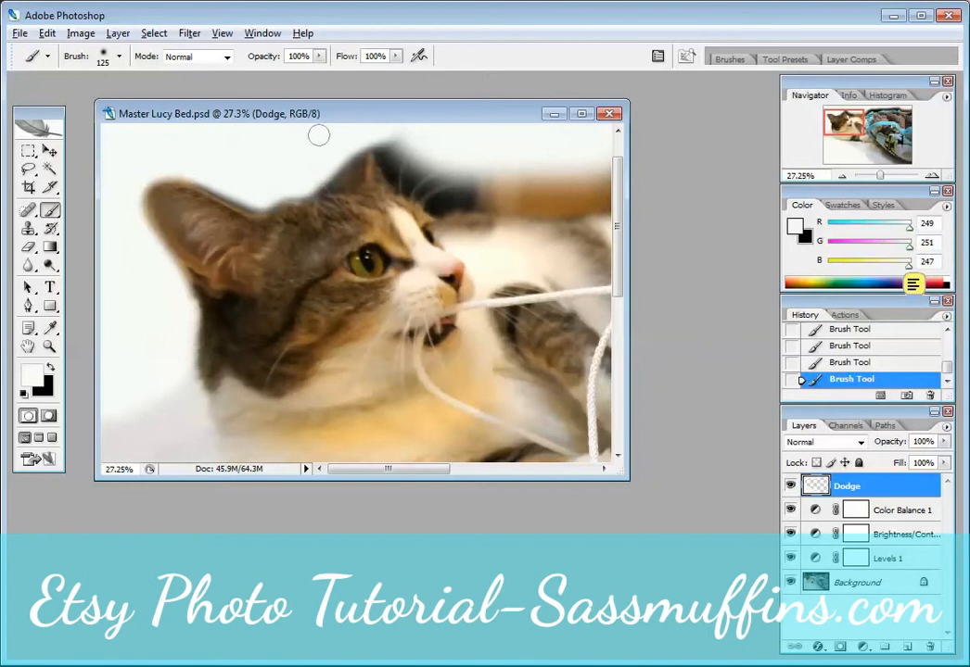
# Try a white brush stroke across the cat's forehead and step back to remove it
pyautogui.moveTo(301, 145); pyautogui.dragTo(387, 213)
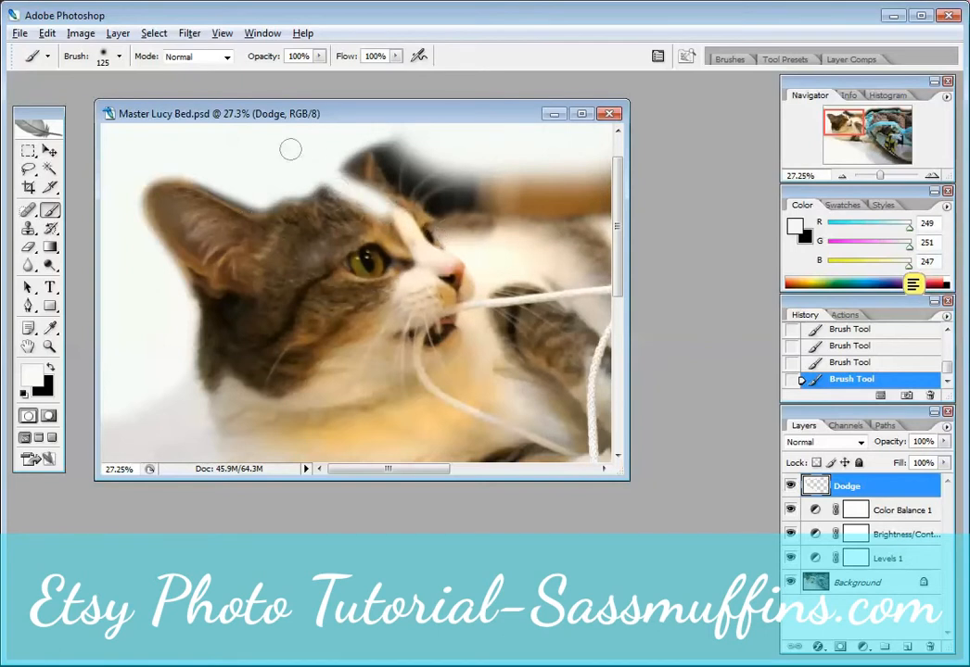
pyautogui.click(78, 34)
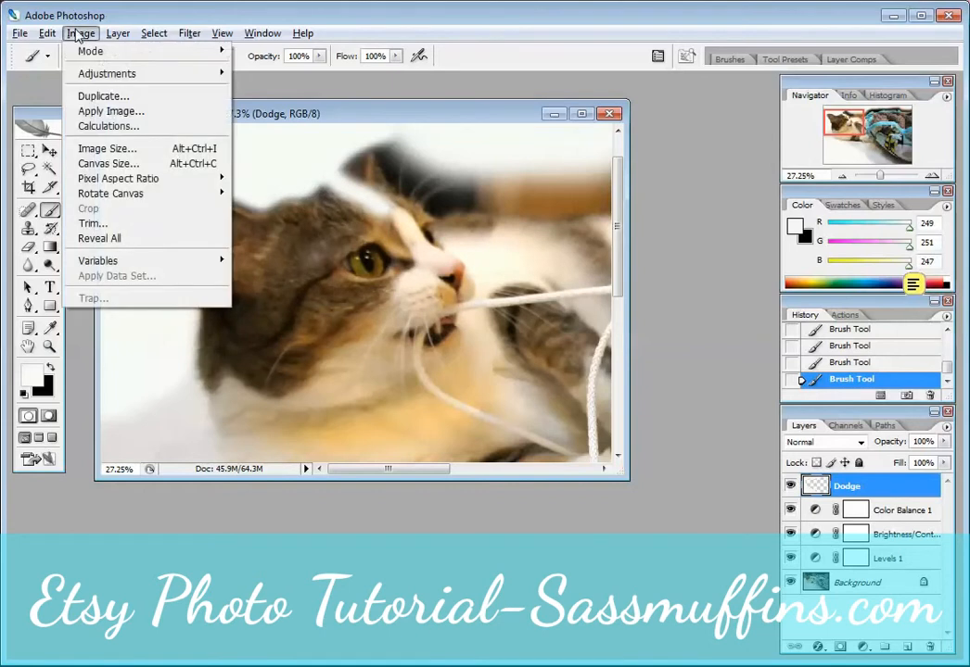
pyautogui.click(79, 33)
pyautogui.click(46, 33)
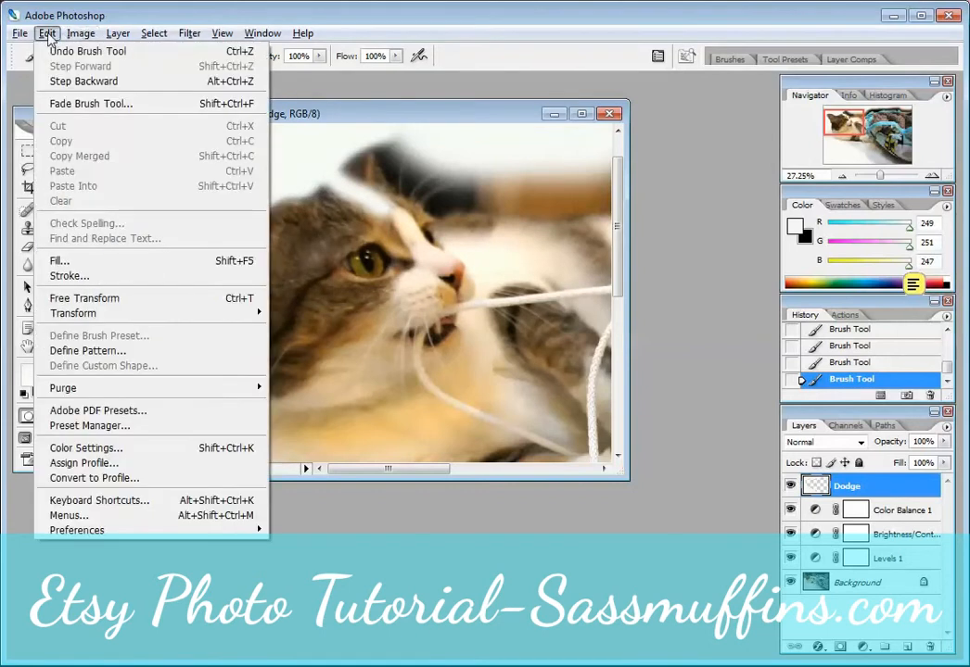
pyautogui.click(61, 82)
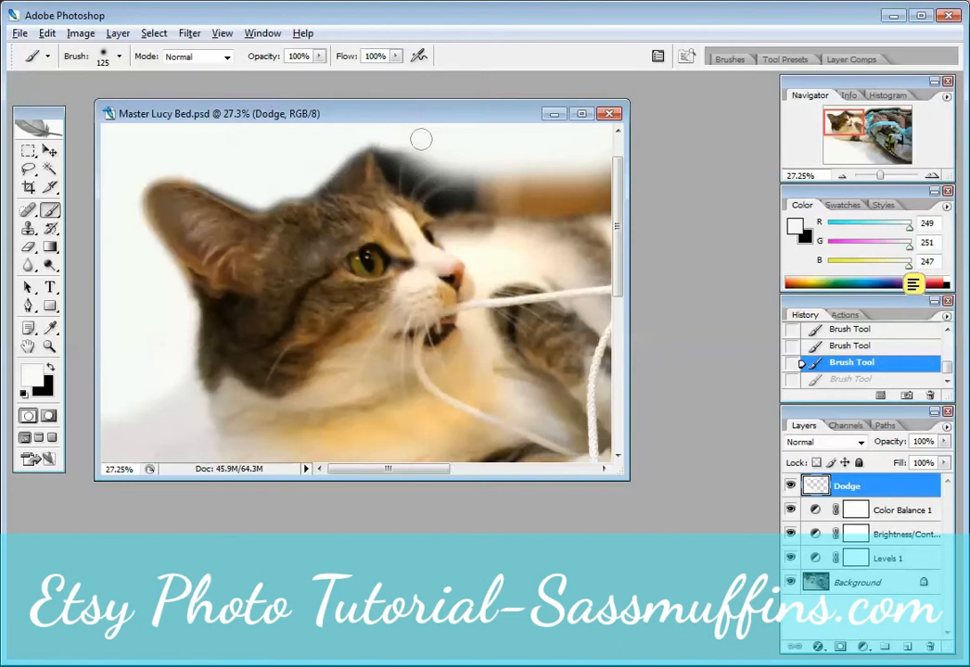
# Paint white over the remaining background behind the cat's far ear and back, up to the blue-trimmed corner of the bed
pyautogui.moveTo(449, 152)
pyautogui.mouseDown()
pyautogui.moveTo(394, 135)
pyautogui.moveTo(371, 139)
pyautogui.moveTo(391, 146)
pyautogui.moveTo(400, 179)
pyautogui.moveTo(390, 136)
pyautogui.moveTo(446, 166)
pyautogui.moveTo(404, 180)
pyautogui.moveTo(437, 204)
pyautogui.moveTo(492, 196)
pyautogui.moveTo(409, 153)
pyautogui.moveTo(466, 182)
pyautogui.moveTo(445, 172)
pyautogui.moveTo(445, 189)
pyautogui.moveTo(445, 172)
pyautogui.moveTo(495, 176)
pyautogui.moveTo(448, 179)
pyautogui.moveTo(497, 201)
pyautogui.moveTo(576, 207)
pyautogui.moveTo(616, 199)
pyautogui.moveTo(551, 201)
pyautogui.moveTo(497, 187)
pyautogui.moveTo(530, 176)
pyautogui.moveTo(597, 175)
pyautogui.moveTo(523, 185)
pyautogui.moveTo(597, 183)
pyautogui.moveTo(527, 163)
pyautogui.moveTo(595, 150)
pyautogui.moveTo(616, 170)
pyautogui.moveTo(601, 136)
pyautogui.mouseUp()
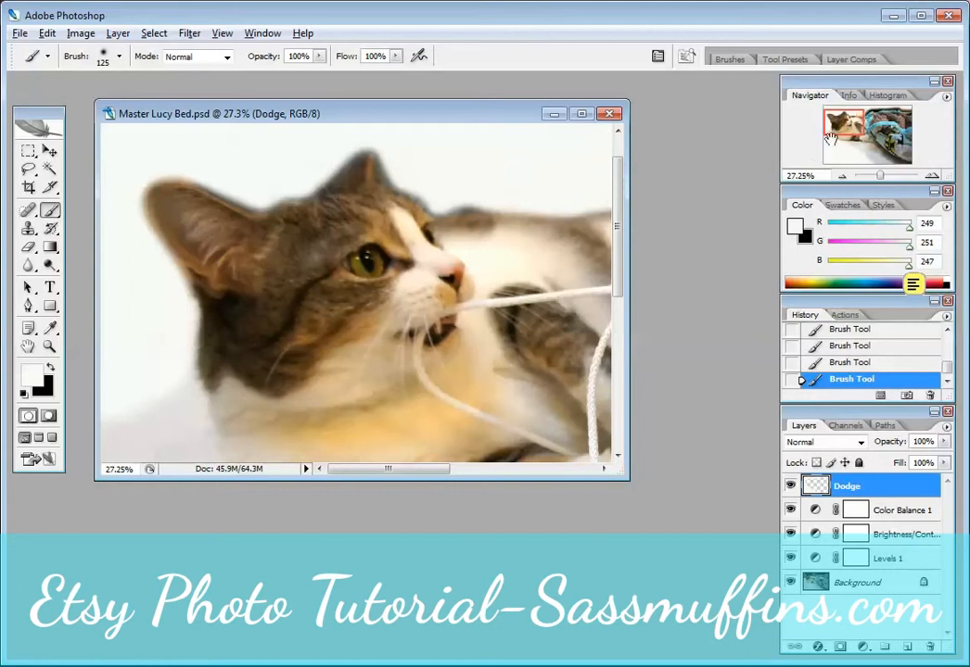
pyautogui.moveTo(845, 121); pyautogui.dragTo(864, 113)
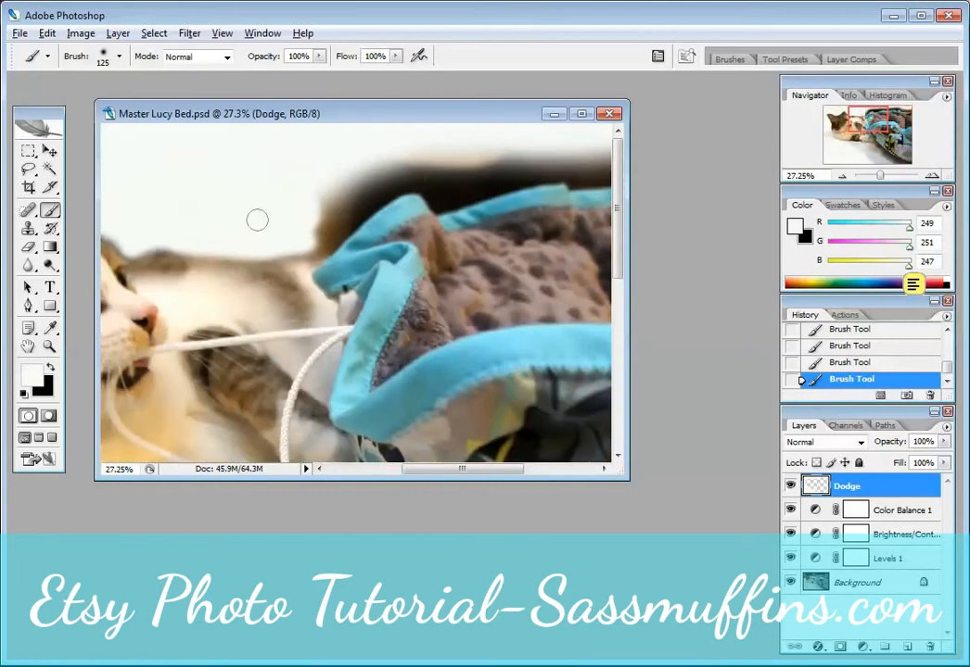
pyautogui.moveTo(257, 220)
pyautogui.mouseDown()
pyautogui.moveTo(294, 209)
pyautogui.moveTo(305, 218)
pyautogui.moveTo(299, 234)
pyautogui.moveTo(337, 212)
pyautogui.moveTo(283, 250)
pyautogui.moveTo(316, 247)
pyautogui.moveTo(362, 206)
pyautogui.moveTo(453, 164)
pyautogui.mouseUp()
pyautogui.moveTo(305, 203)
pyautogui.mouseDown()
pyautogui.moveTo(383, 181)
pyautogui.moveTo(339, 207)
pyautogui.moveTo(414, 156)
pyautogui.moveTo(266, 186)
pyautogui.moveTo(376, 152)
pyautogui.moveTo(553, 186)
pyautogui.mouseUp()
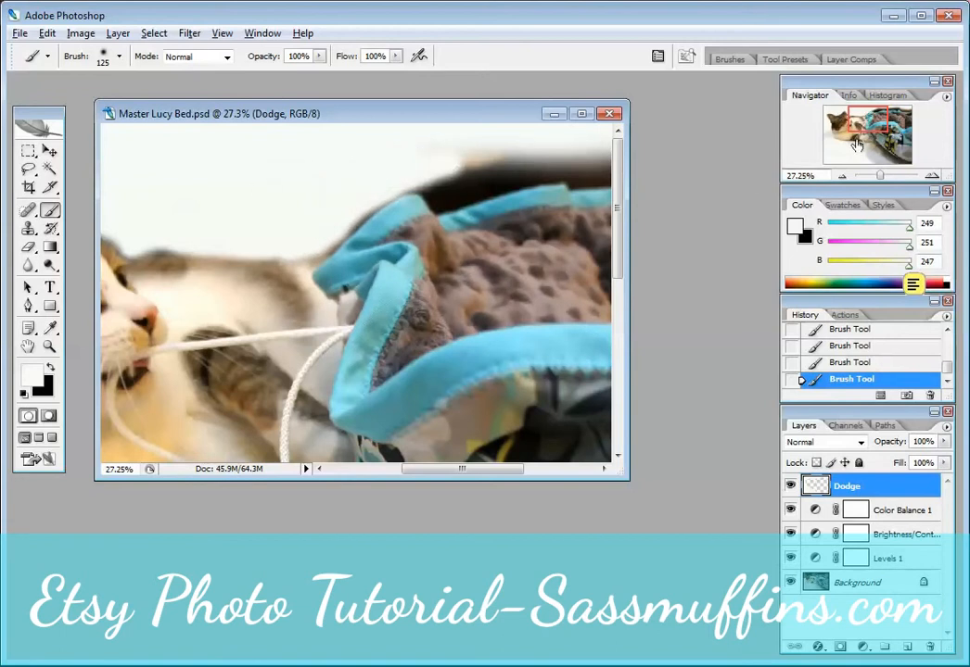
# Paint out the dark background along the bed's far blue trim to the photo's edge, reducing the brush size to 100
pyautogui.moveTo(862, 118); pyautogui.dragTo(886, 118)
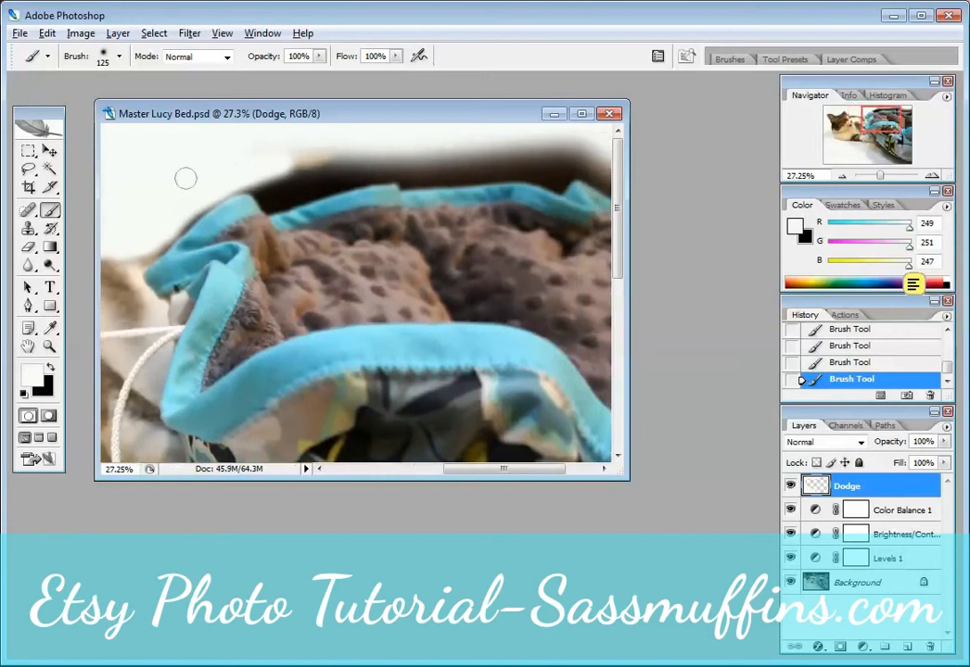
pyautogui.moveTo(251, 176)
pyautogui.mouseDown()
pyautogui.moveTo(251, 180)
pyautogui.moveTo(277, 199)
pyautogui.moveTo(423, 163)
pyautogui.moveTo(349, 169)
pyautogui.moveTo(291, 190)
pyautogui.moveTo(421, 163)
pyautogui.moveTo(273, 179)
pyautogui.moveTo(444, 141)
pyautogui.moveTo(324, 146)
pyautogui.mouseUp()
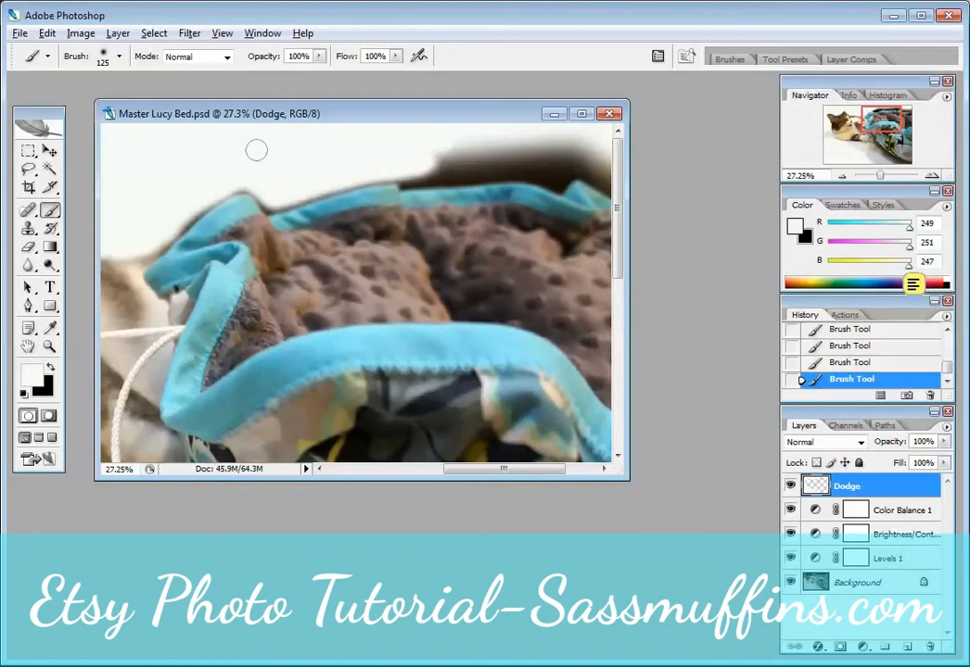
pyautogui.moveTo(878, 127); pyautogui.dragTo(925, 117)
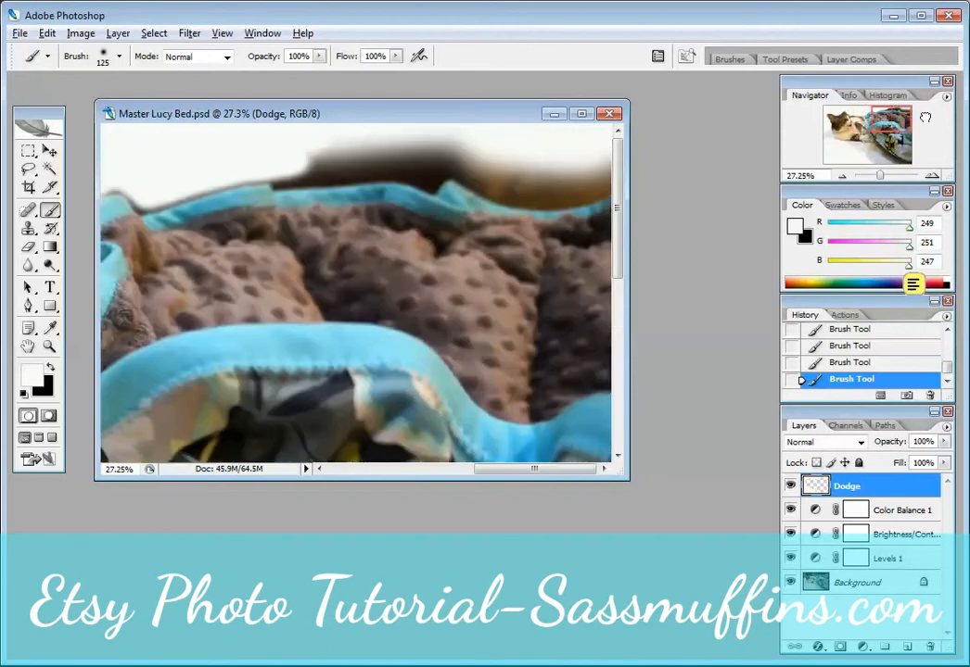
pyautogui.moveTo(282, 167)
pyautogui.mouseDown()
pyautogui.moveTo(418, 146)
pyautogui.moveTo(292, 158)
pyautogui.moveTo(335, 138)
pyautogui.mouseUp()
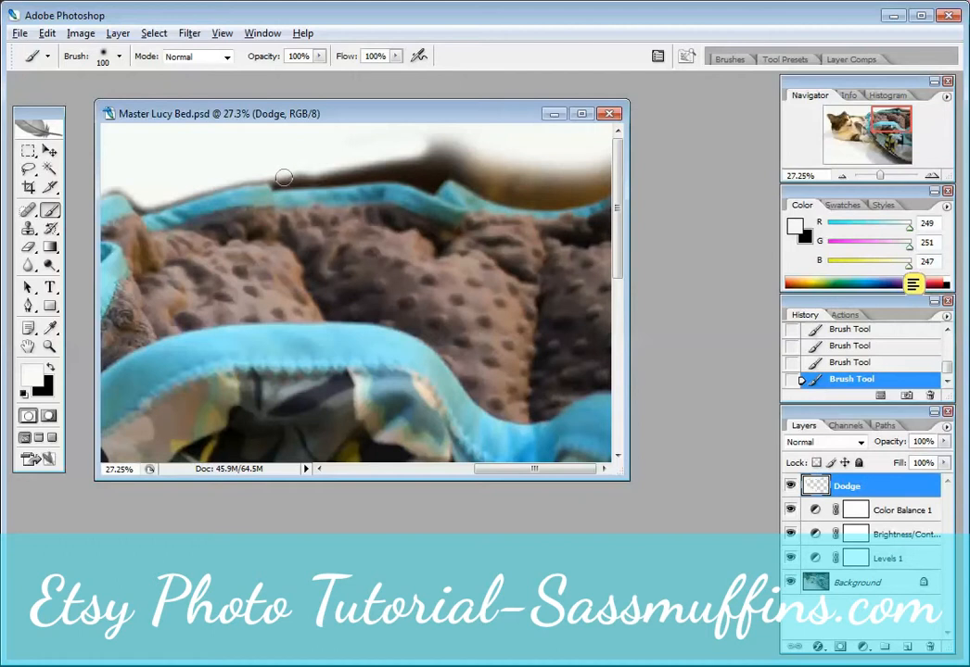
pyautogui.moveTo(283, 176)
pyautogui.mouseDown()
pyautogui.moveTo(402, 171)
pyautogui.moveTo(430, 181)
pyautogui.moveTo(472, 147)
pyautogui.moveTo(430, 168)
pyautogui.moveTo(294, 173)
pyautogui.moveTo(394, 150)
pyautogui.moveTo(341, 143)
pyautogui.moveTo(481, 112)
pyautogui.moveTo(379, 154)
pyautogui.moveTo(440, 156)
pyautogui.mouseUp()
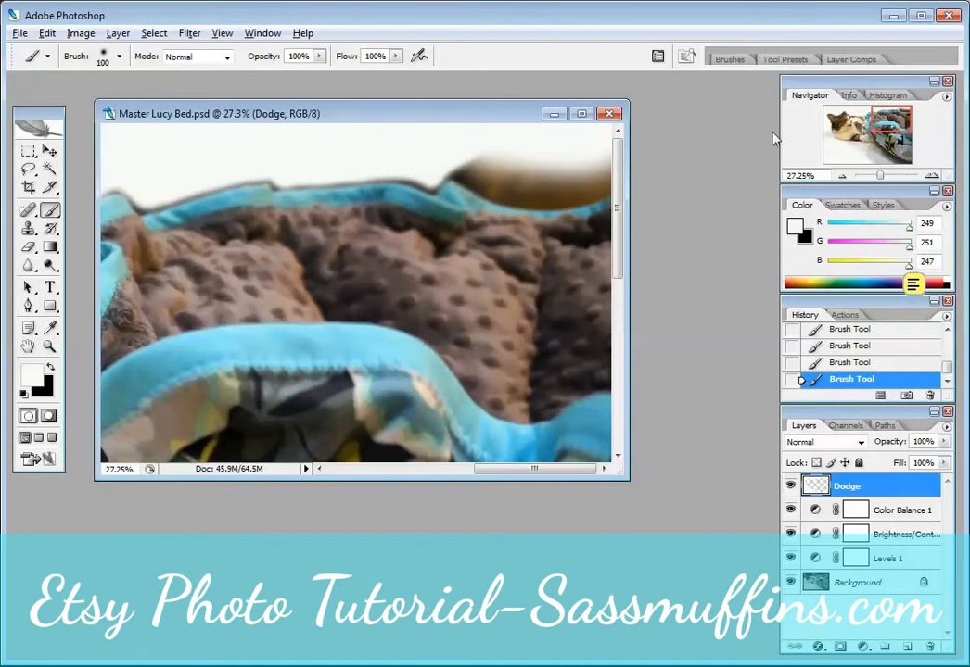
pyautogui.moveTo(556, 167)
pyautogui.mouseDown()
pyautogui.moveTo(446, 155)
pyautogui.moveTo(477, 166)
pyautogui.moveTo(442, 168)
pyautogui.moveTo(524, 193)
pyautogui.moveTo(601, 181)
pyautogui.moveTo(500, 188)
pyautogui.moveTo(519, 197)
pyautogui.moveTo(627, 177)
pyautogui.moveTo(544, 184)
pyautogui.moveTo(471, 161)
pyautogui.moveTo(500, 189)
pyautogui.moveTo(473, 157)
pyautogui.moveTo(494, 144)
pyautogui.moveTo(616, 160)
pyautogui.moveTo(575, 169)
pyautogui.moveTo(612, 144)
pyautogui.moveTo(579, 176)
pyautogui.moveTo(617, 160)
pyautogui.moveTo(520, 155)
pyautogui.mouseUp()
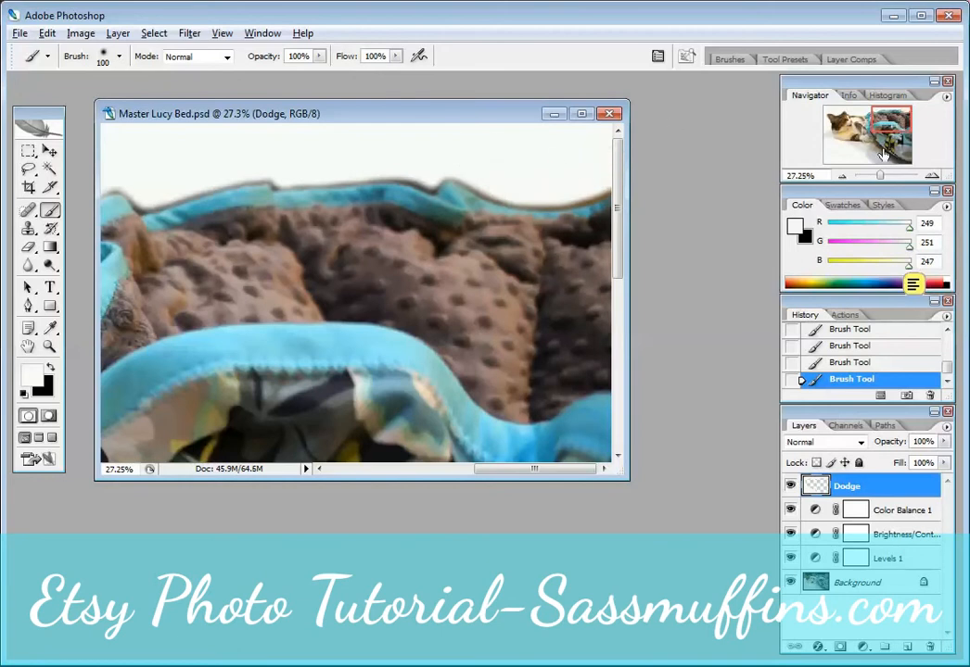
# Soften the shadow on the sheet in front of the bed with a white brush of size 700 at 22% opacity
pyautogui.moveTo(882, 154)
pyautogui.mouseDown()
pyautogui.moveTo(892, 159)
pyautogui.moveTo(877, 177)
pyautogui.mouseUp()
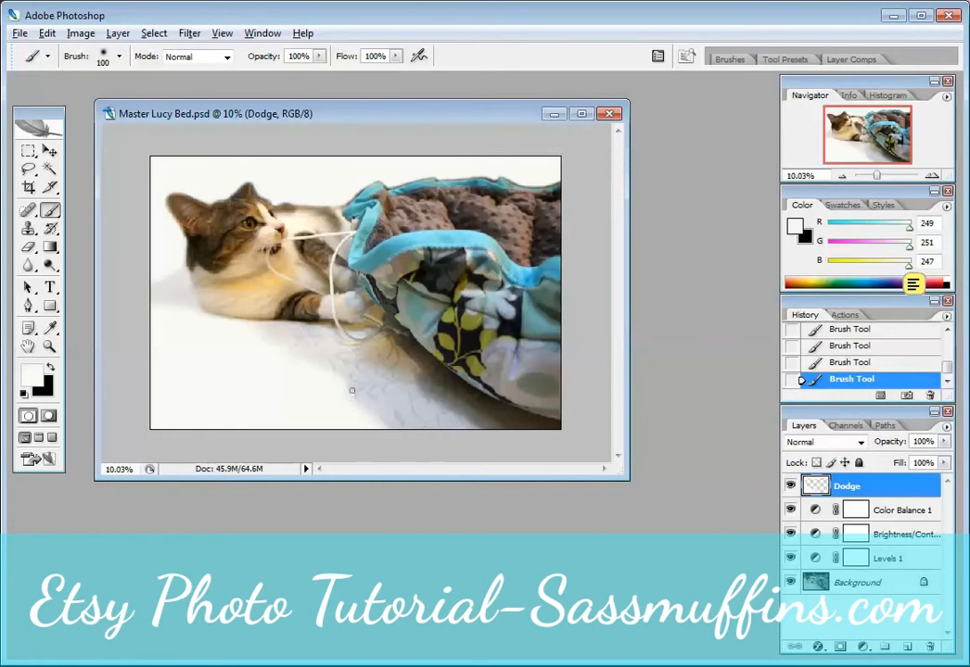
pyautogui.press(']')
pyautogui.press(']')
pyautogui.press(']')
pyautogui.press(']')
pyautogui.press(']')
pyautogui.press(']')
pyautogui.press(']')
pyautogui.press(']')
pyautogui.click(318, 57)
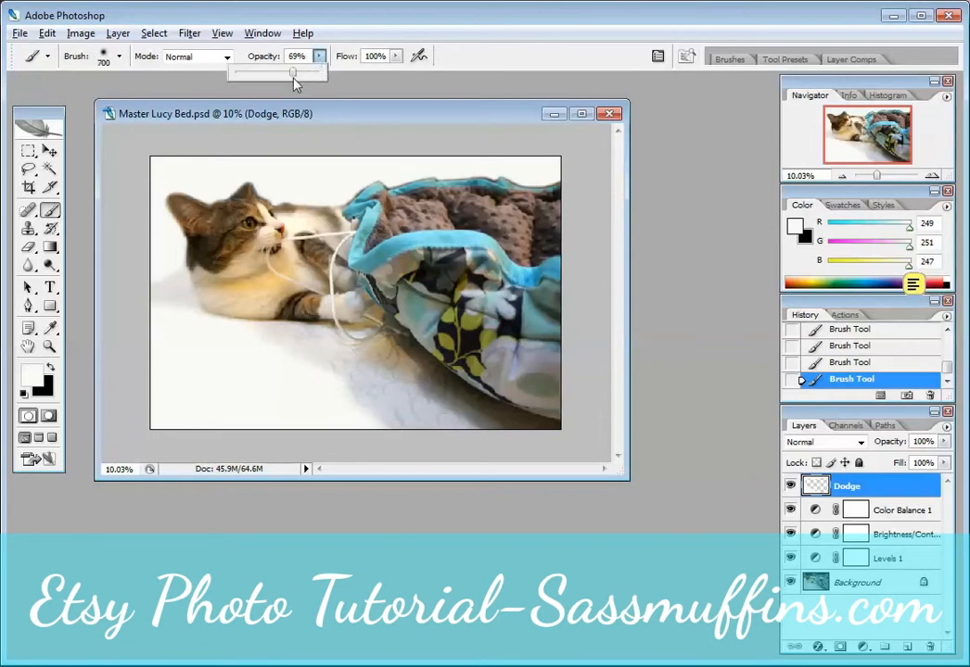
pyautogui.moveTo(293, 82); pyautogui.dragTo(256, 84)
pyautogui.click(286, 357)
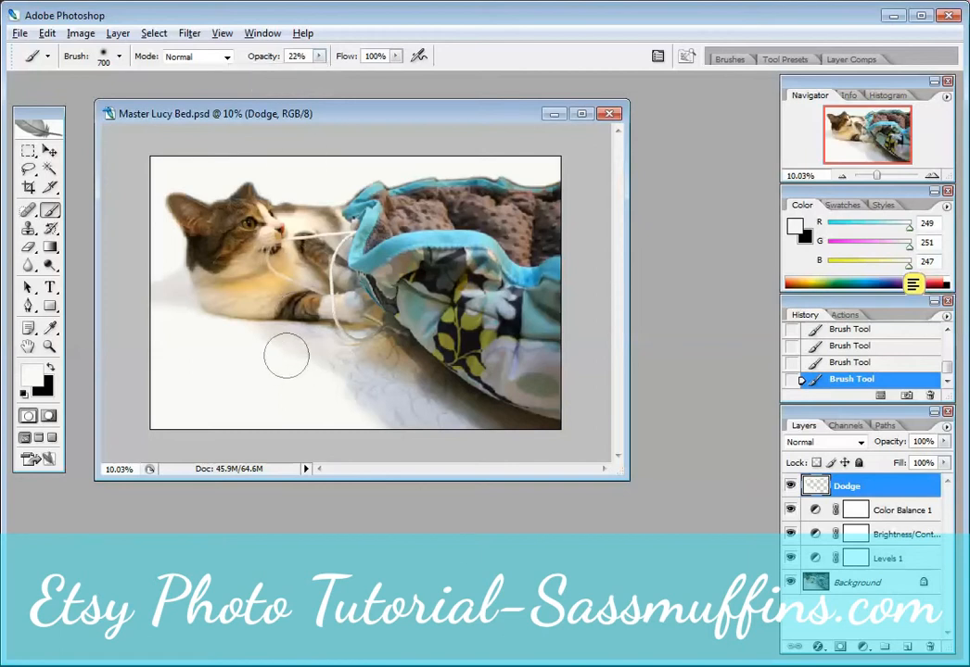
pyautogui.moveTo(287, 356); pyautogui.dragTo(407, 437)
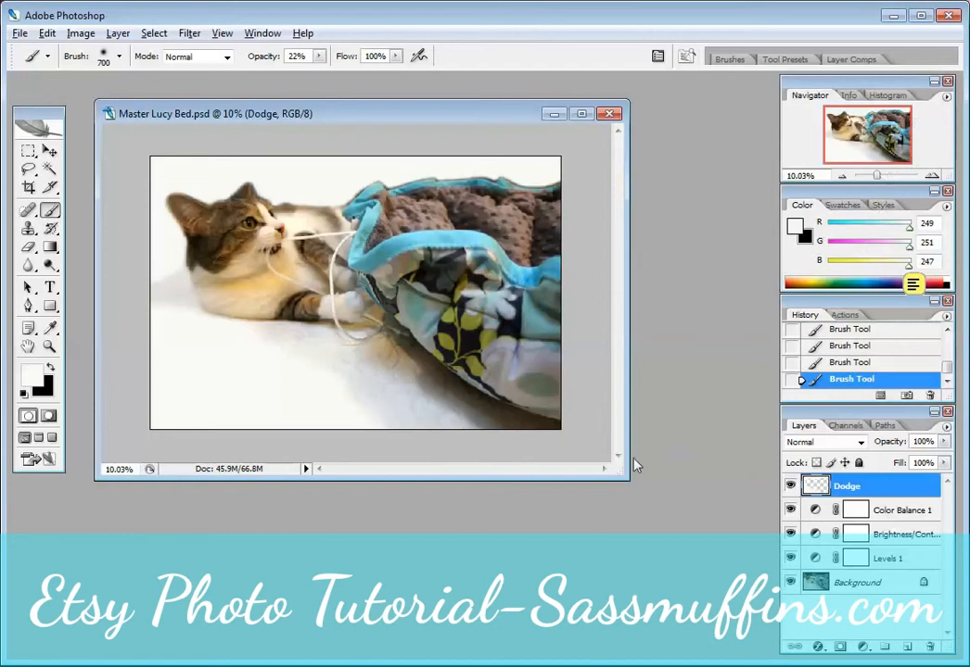
# Reduce the brush size to 60 for close work on the cat's face
pyautogui.moveTo(617, 475); pyautogui.dragTo(712, 560)
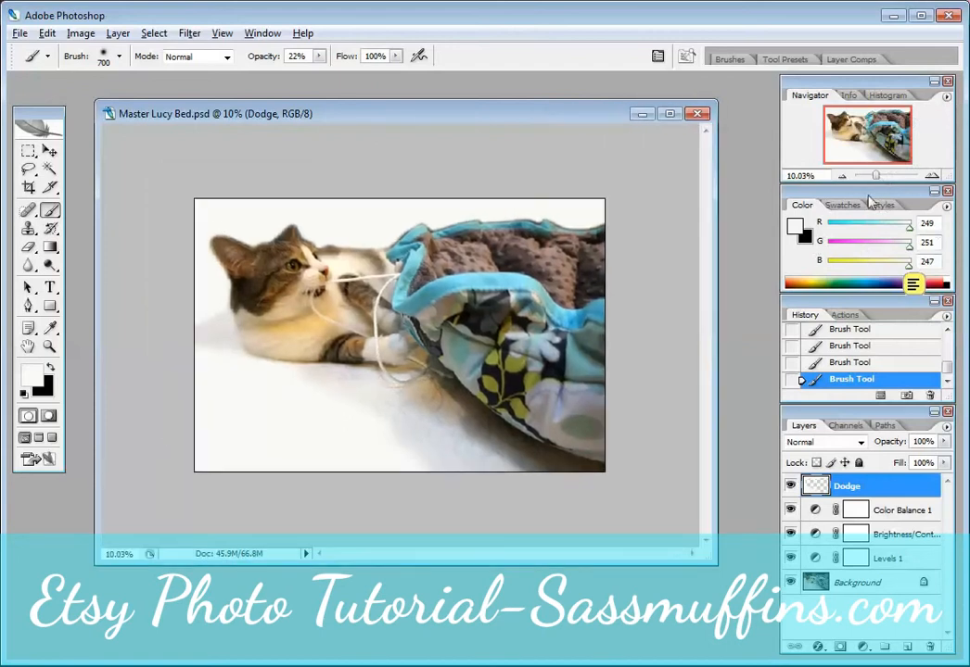
pyautogui.moveTo(875, 182)
pyautogui.mouseDown()
pyautogui.moveTo(815, 181)
pyautogui.moveTo(883, 182)
pyautogui.mouseUp()
pyautogui.moveTo(872, 130); pyautogui.dragTo(852, 121)
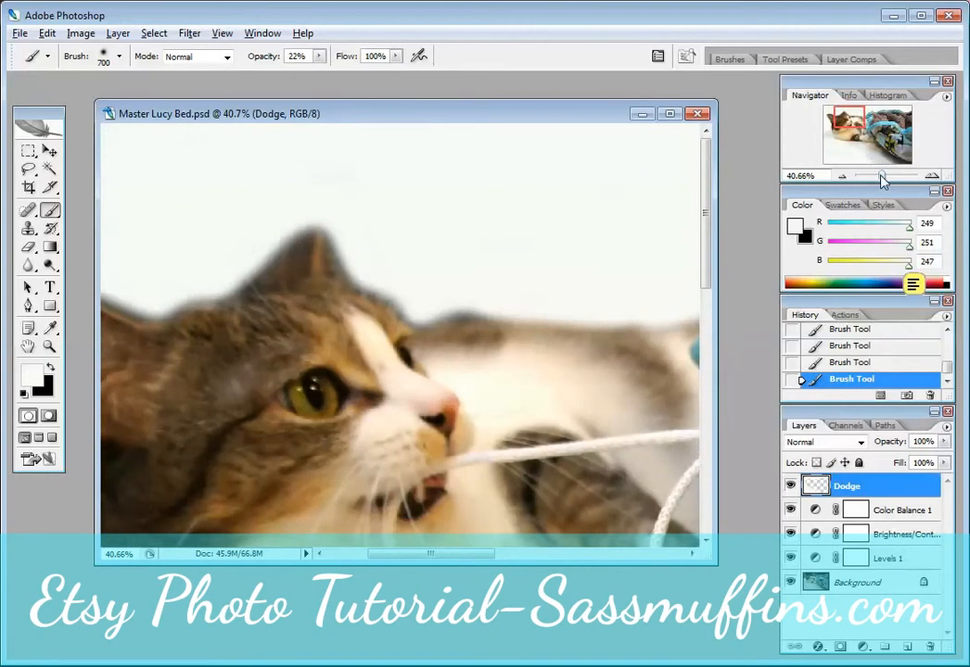
pyautogui.moveTo(880, 178); pyautogui.dragTo(884, 178)
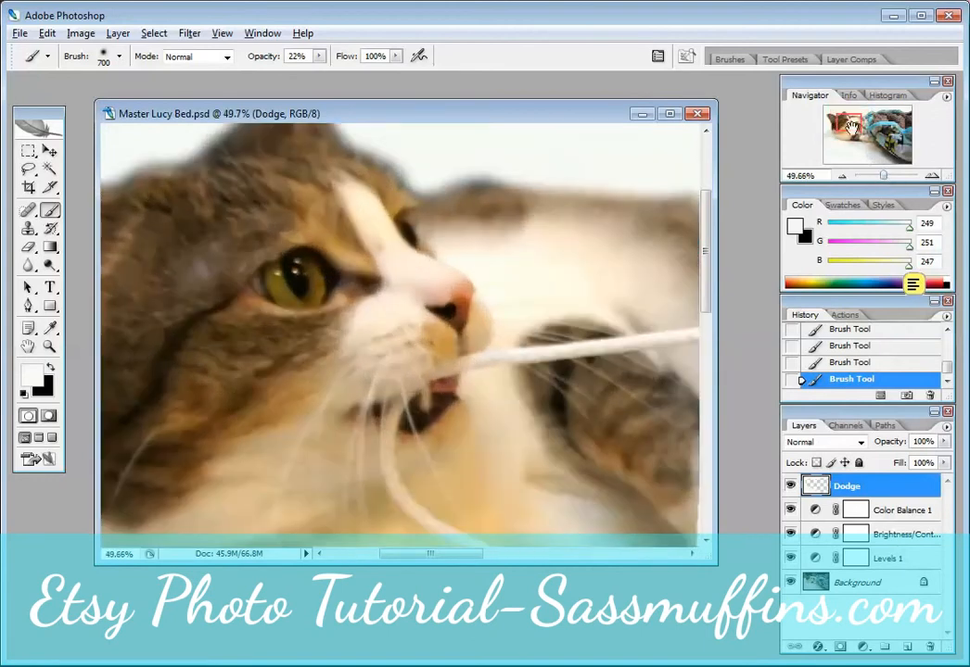
pyautogui.moveTo(851, 129); pyautogui.dragTo(850, 125)
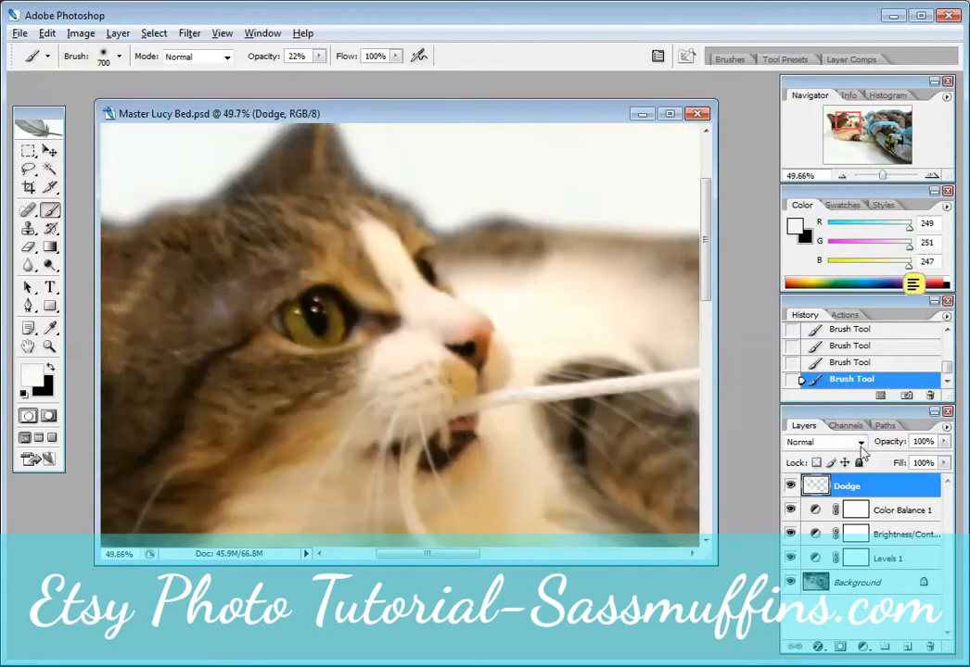
pyautogui.press('[')
pyautogui.press('[')
pyautogui.press('[')
pyautogui.press('[')
pyautogui.press('[')
pyautogui.press('[')
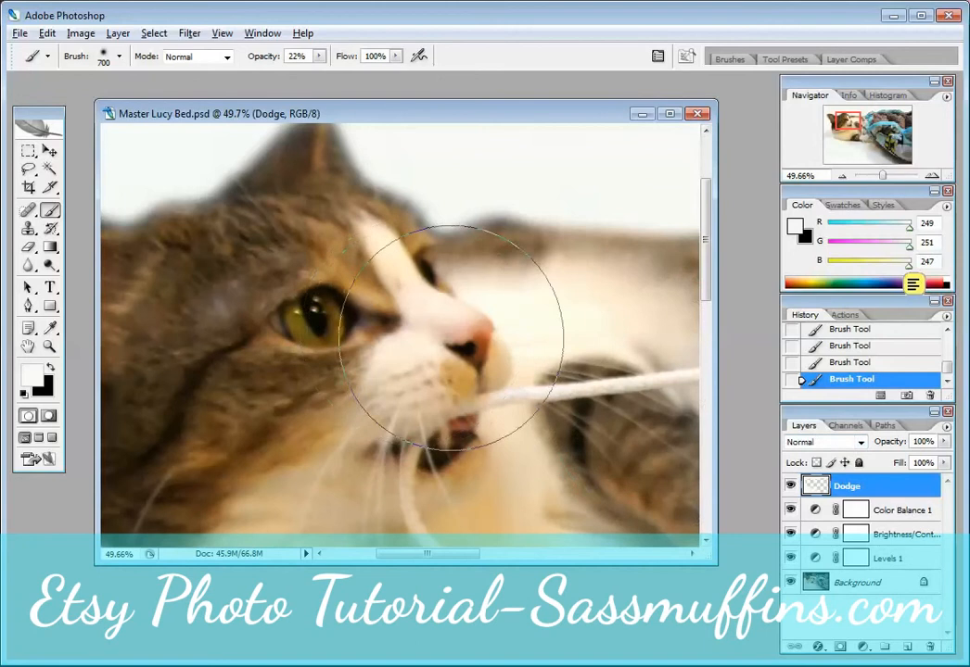
pyautogui.press('[')
pyautogui.press('[')
pyautogui.press('[')
pyautogui.press('[')
pyautogui.press('[')
pyautogui.press('[')
pyautogui.press('[')
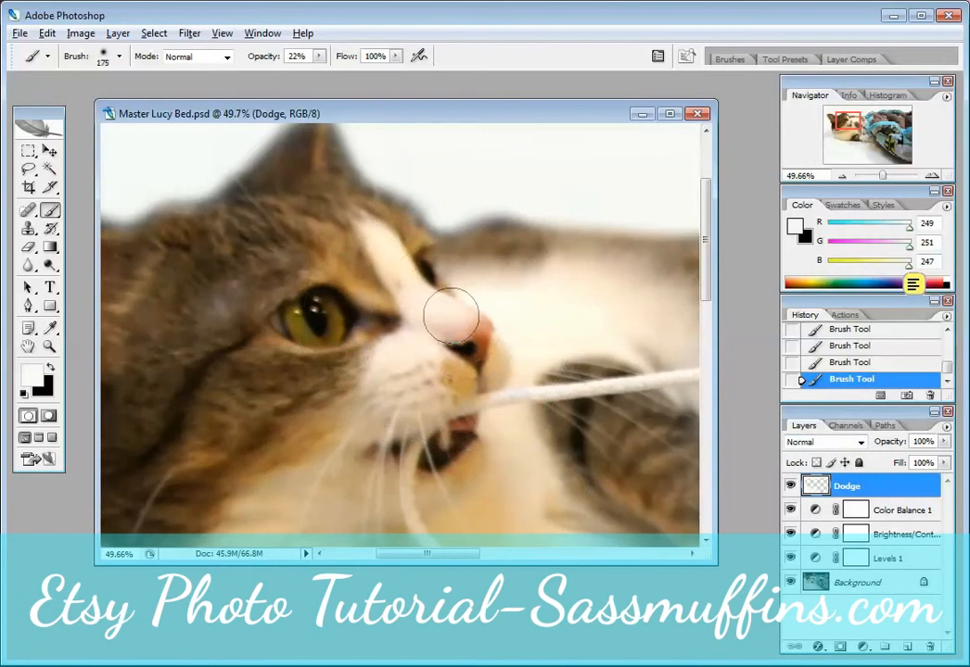
pyautogui.press('[')
# Retouch the discoloured fur beside the cat's near eye on the Background layer, using the Clone Stamp at size 70 with nearby fur samples
pyautogui.click(844, 584)
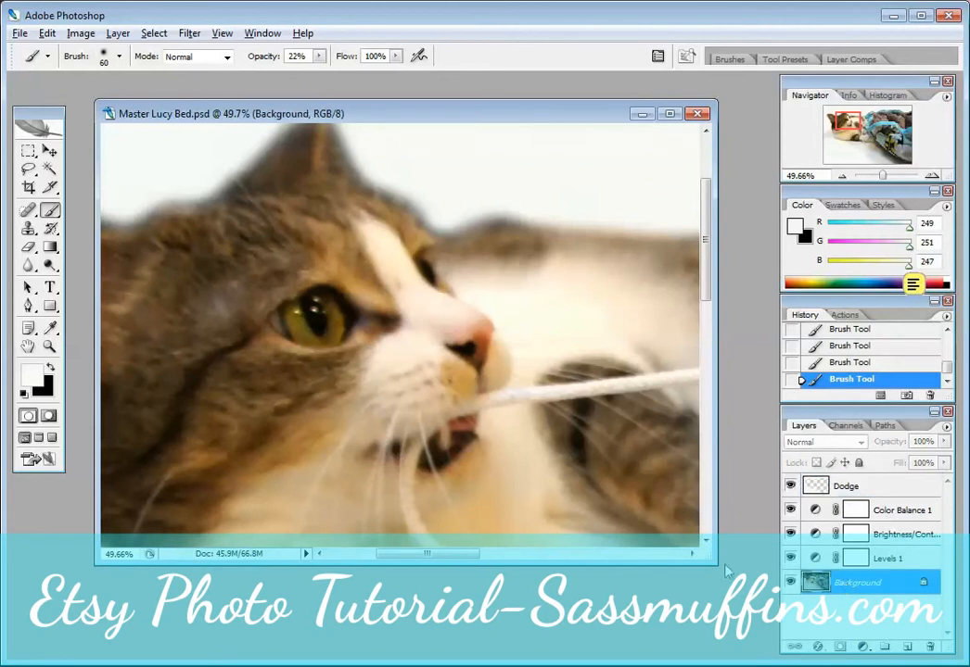
pyautogui.click(27, 232)
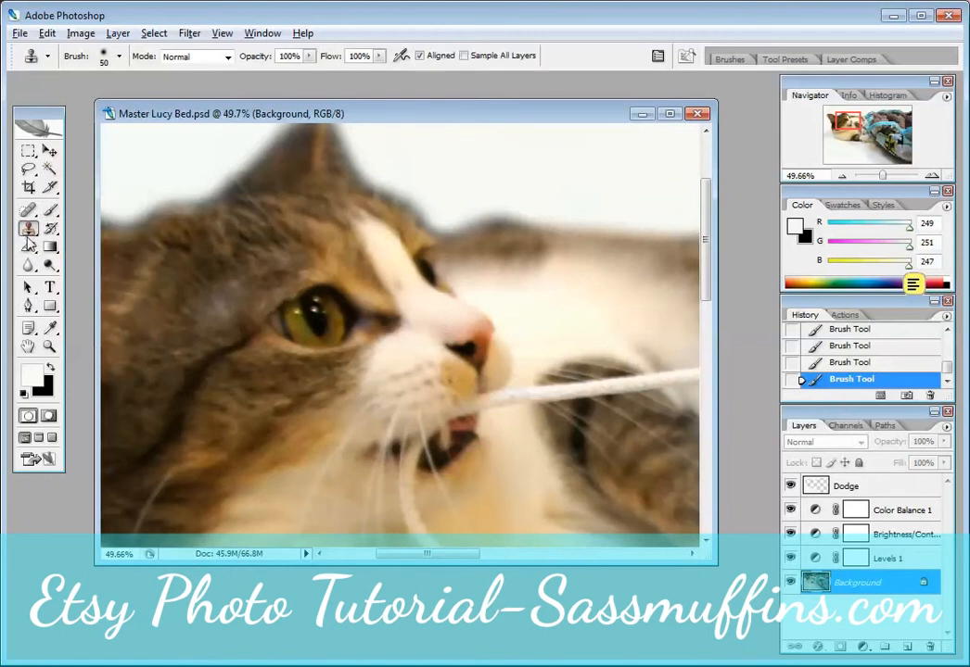
pyautogui.click(398, 283)
pyautogui.press(']')
pyautogui.press(']')
pyautogui.keyDown('alt'); pyautogui.click(191, 294); pyautogui.keyUp('alt')
pyautogui.moveTo(208, 313); pyautogui.dragTo(219, 336)
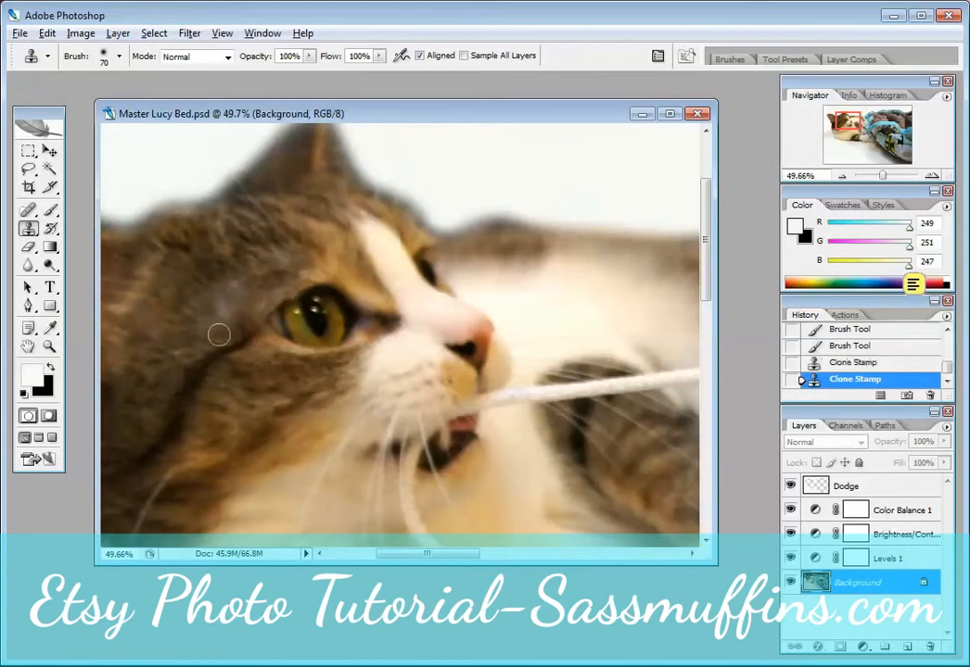
pyautogui.keyDown('alt'); pyautogui.click(201, 284); pyautogui.keyUp('alt')
pyautogui.click(216, 303)
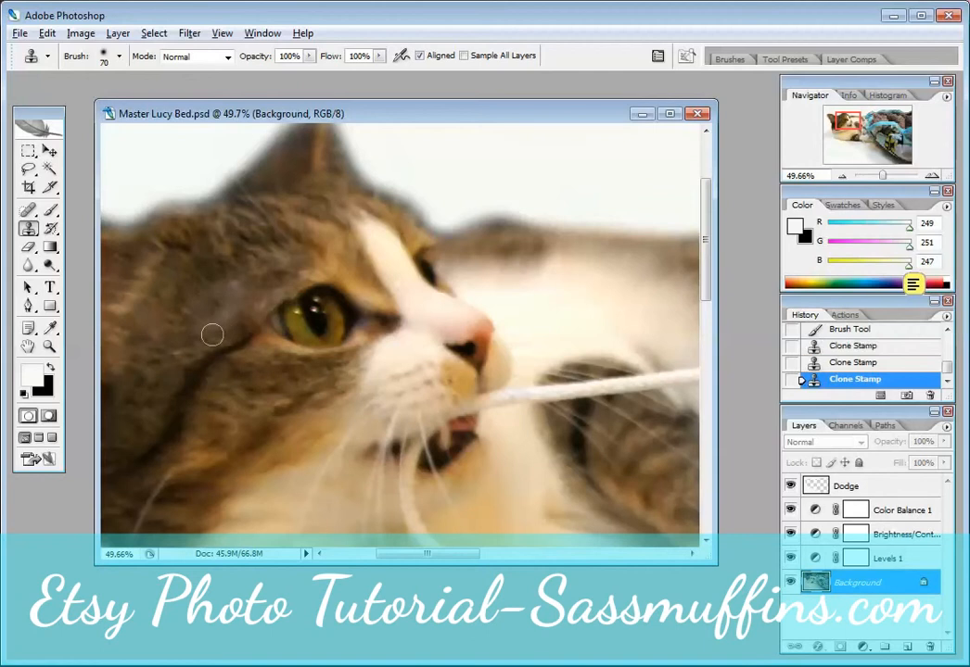
pyautogui.keyDown('alt'); pyautogui.click(211, 335); pyautogui.keyUp('alt')
pyautogui.click(216, 319)
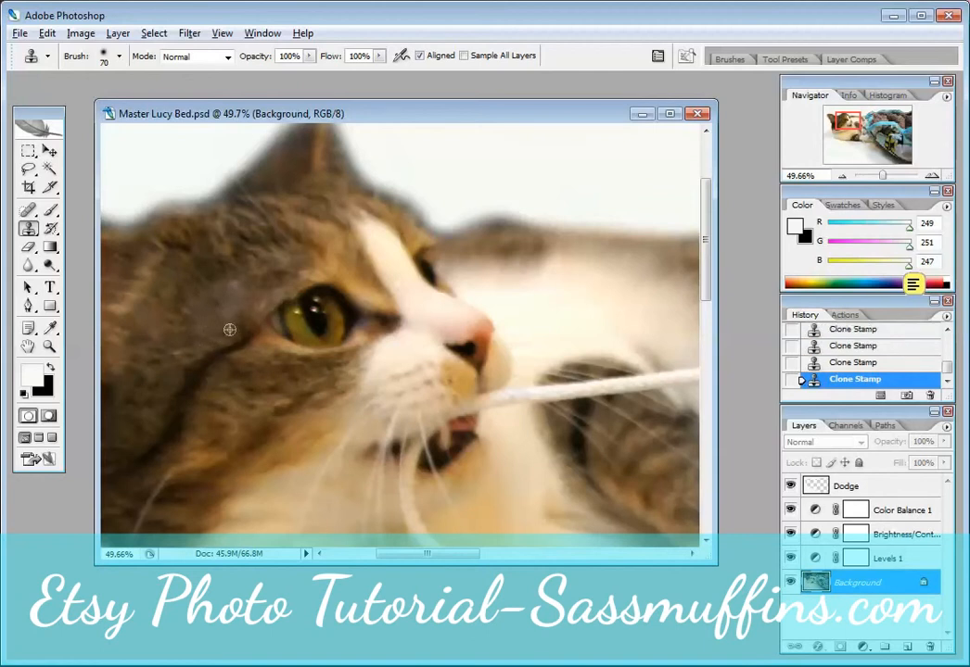
pyautogui.keyDown('alt'); pyautogui.click(229, 329); pyautogui.keyUp('alt')
# Prepare a brush of size 40 with the light green foreground colour a7f270 for the cat's eye
pyautogui.moveTo(886, 180); pyautogui.dragTo(888, 179)
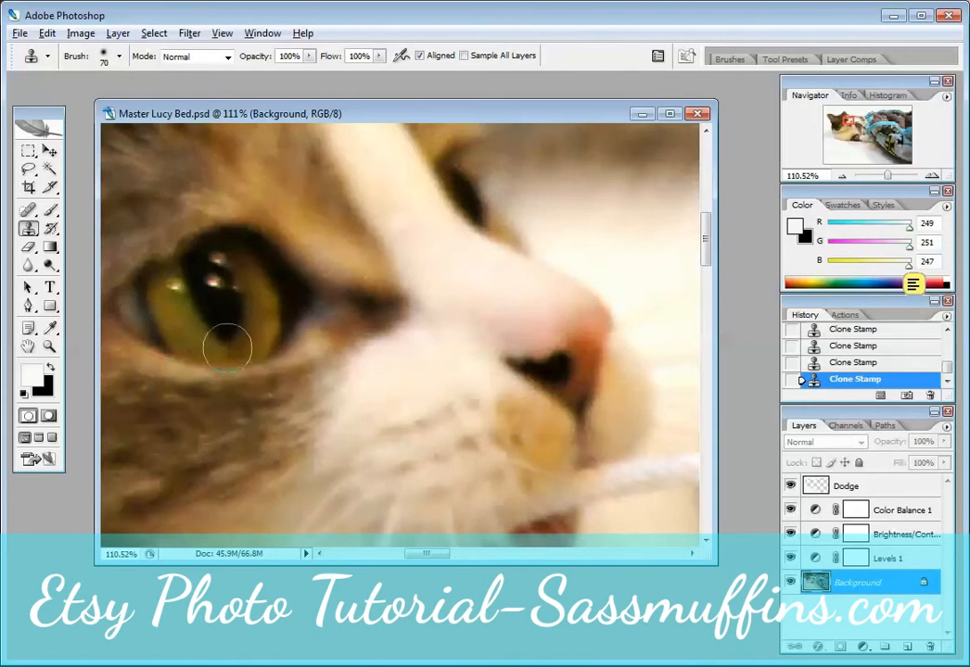
pyautogui.click(57, 213)
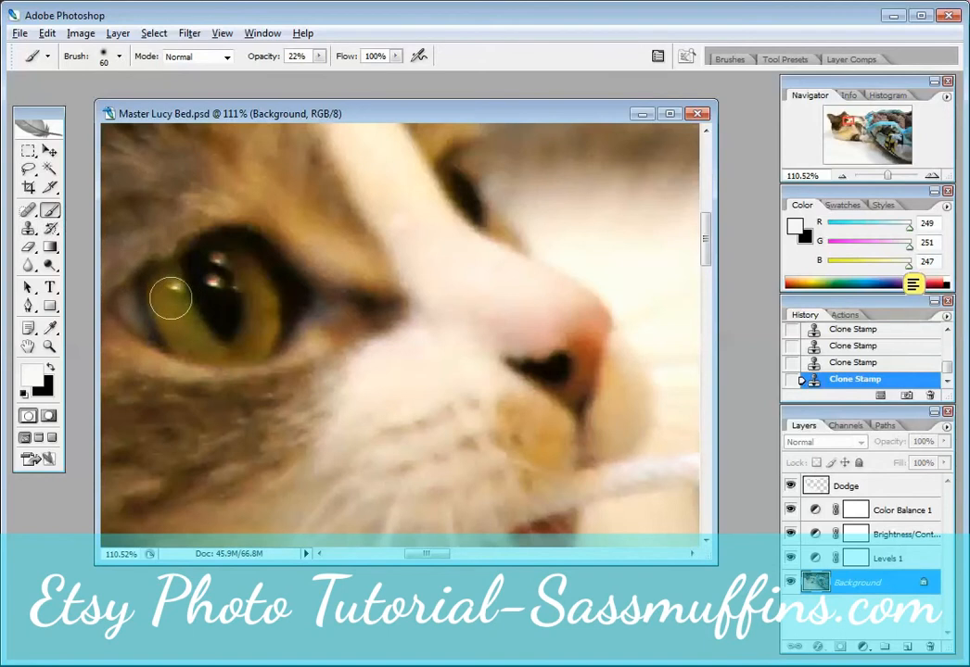
pyautogui.press('[')
pyautogui.press('[')
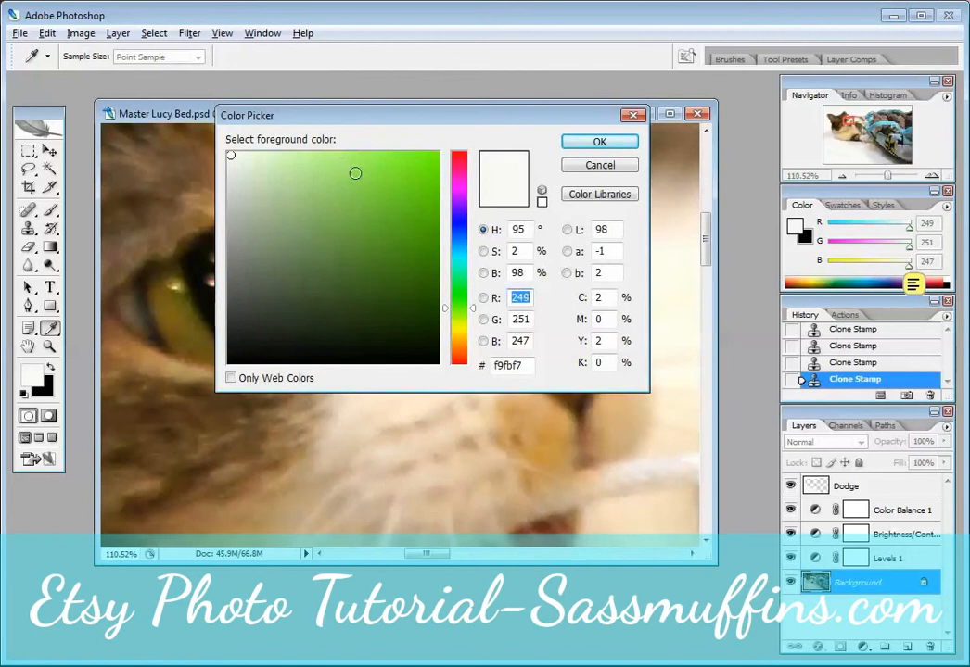
pyautogui.click(341, 163)
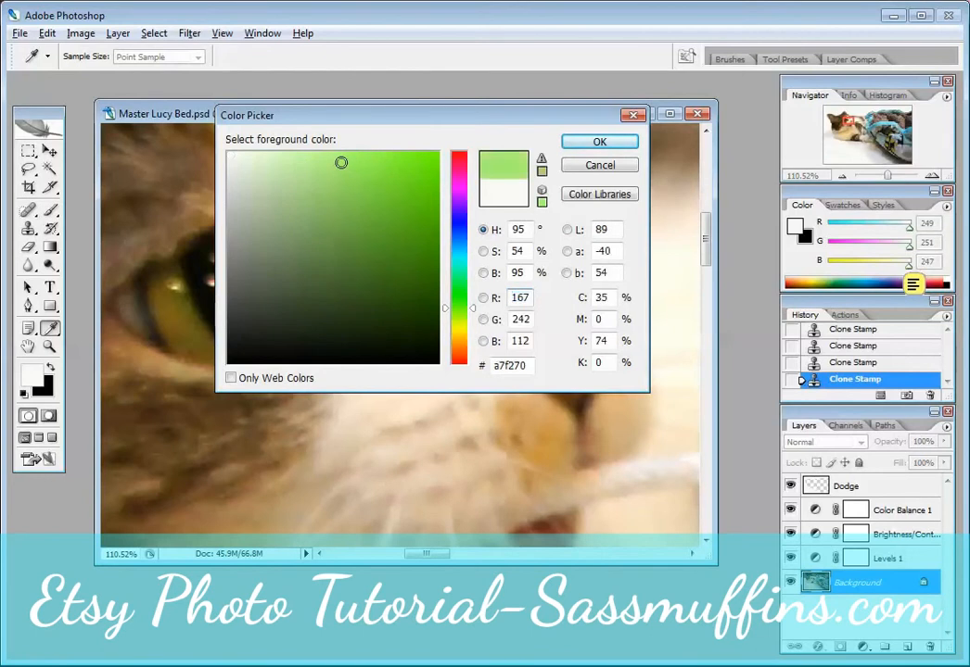
pyautogui.click(598, 144)
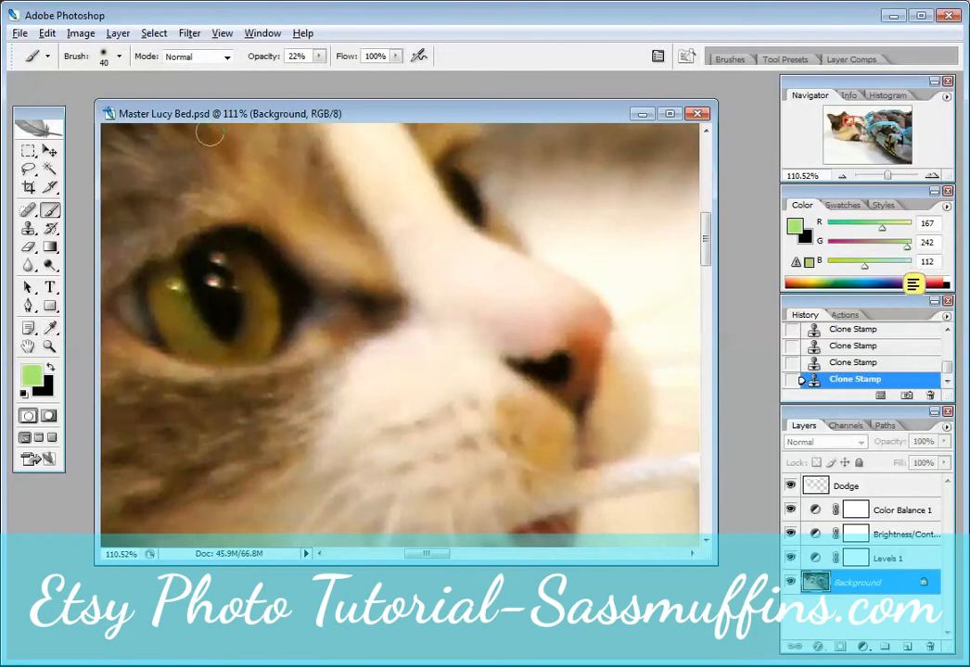
# Set the brush opacity to 20% and paint light green over the iris of the cat's near eye
pyautogui.click(319, 58)
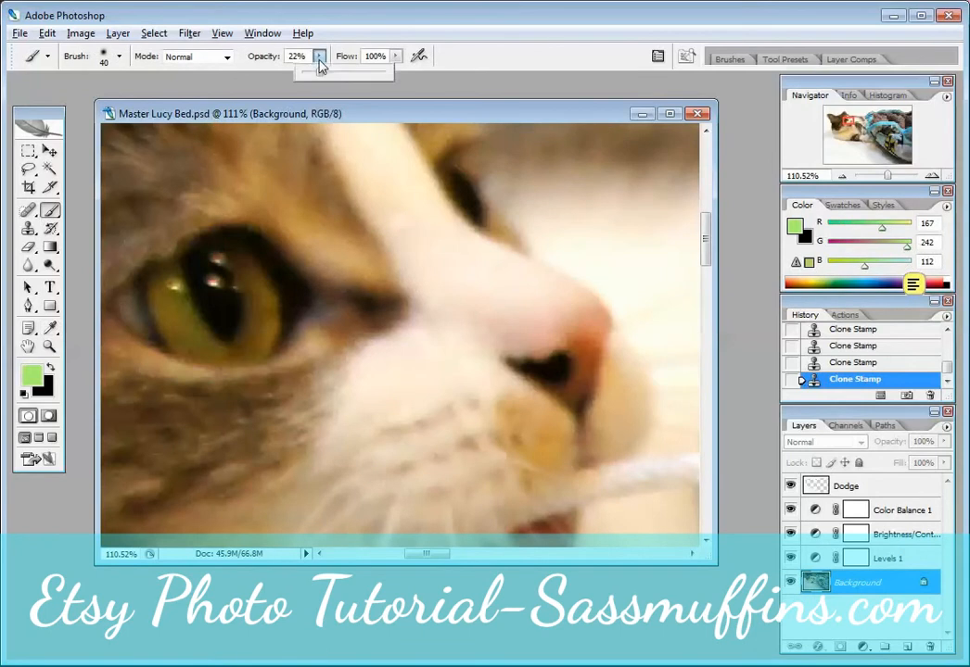
pyautogui.click(319, 59)
pyautogui.click(319, 57)
pyautogui.moveTo(158, 288)
pyautogui.mouseDown()
pyautogui.moveTo(164, 316)
pyautogui.moveTo(186, 342)
pyautogui.moveTo(248, 350)
pyautogui.moveTo(265, 308)
pyautogui.moveTo(241, 271)
pyautogui.mouseUp()
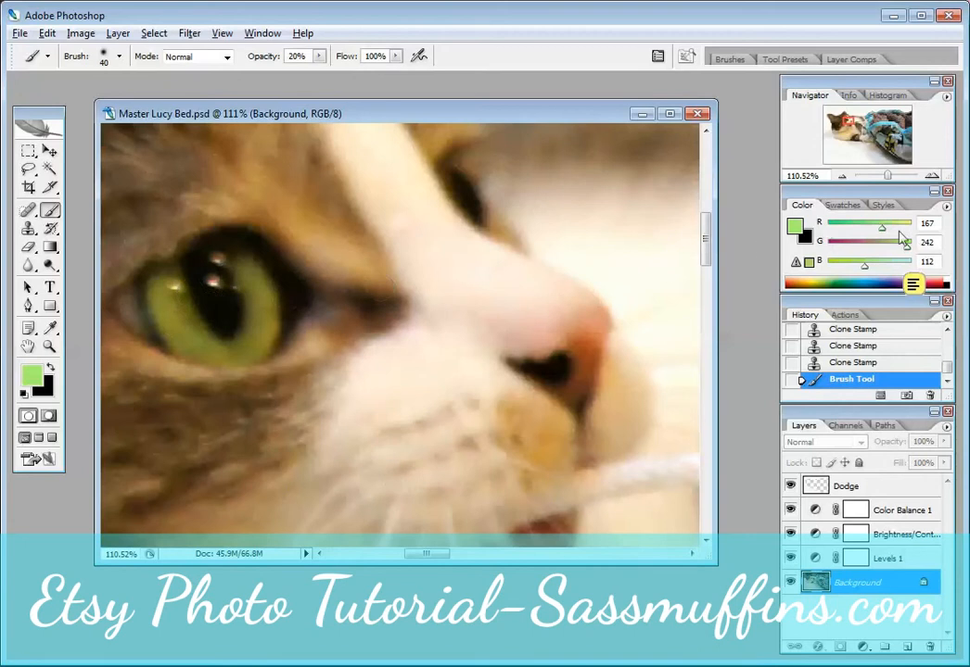
# Save the layered PSD with Maximize compatibility enabled
pyautogui.moveTo(888, 179); pyautogui.dragTo(879, 179)
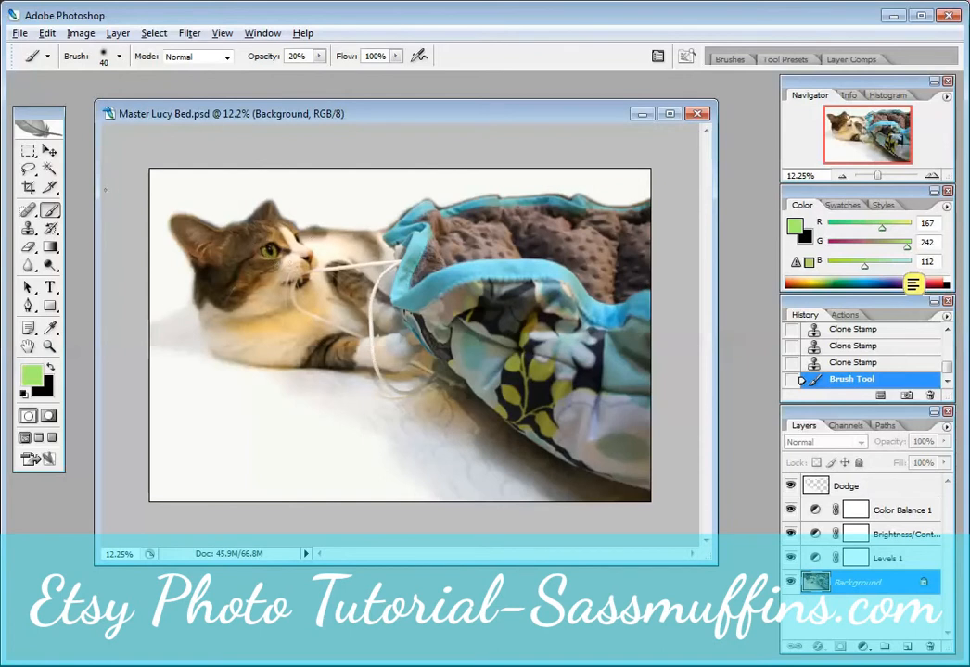
pyautogui.click(19, 37)
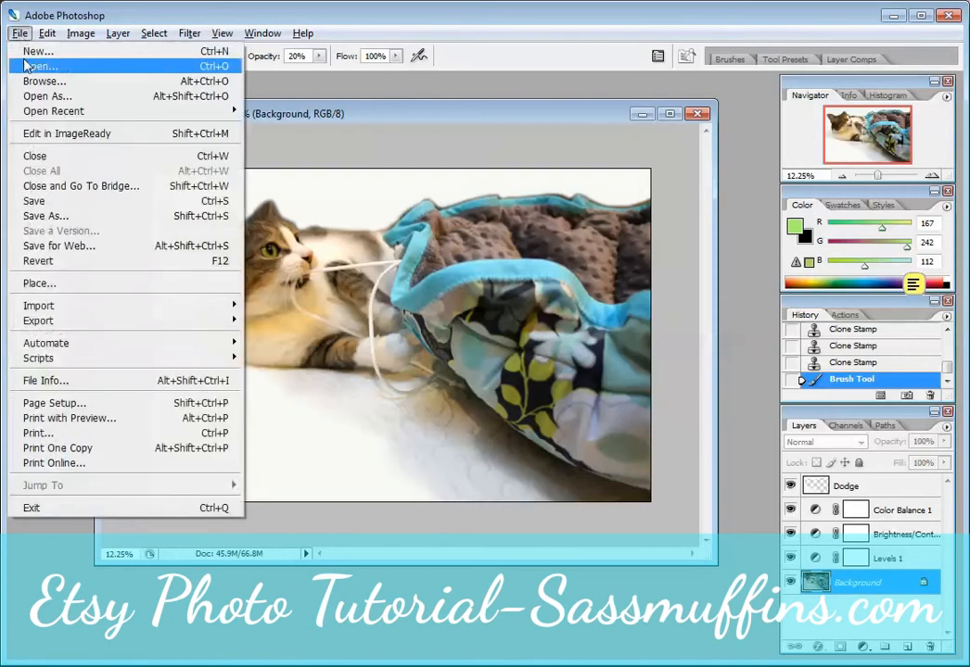
pyautogui.click(39, 201)
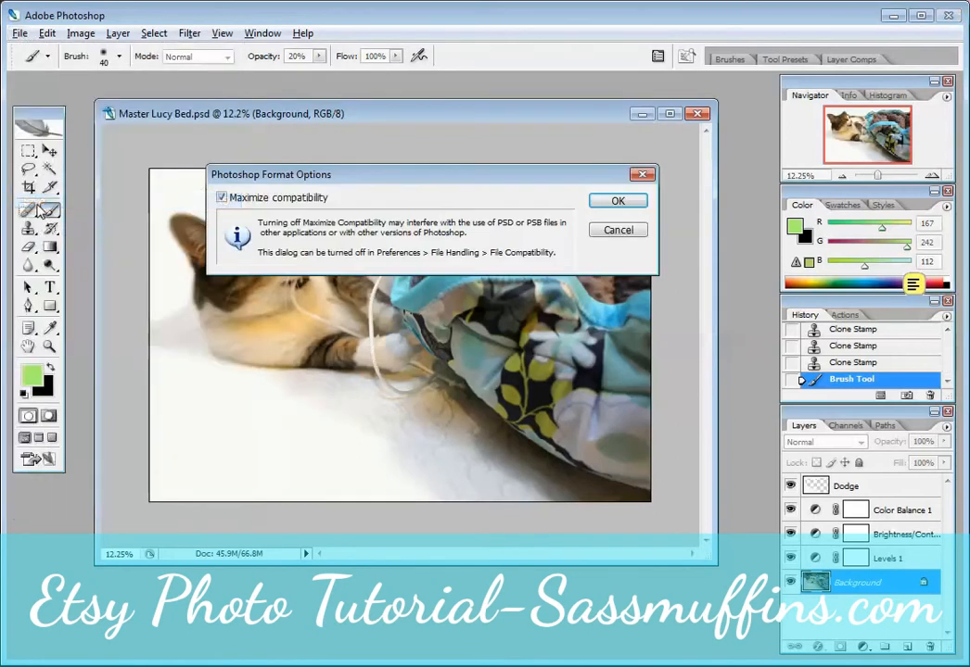
pyautogui.click(614, 200)
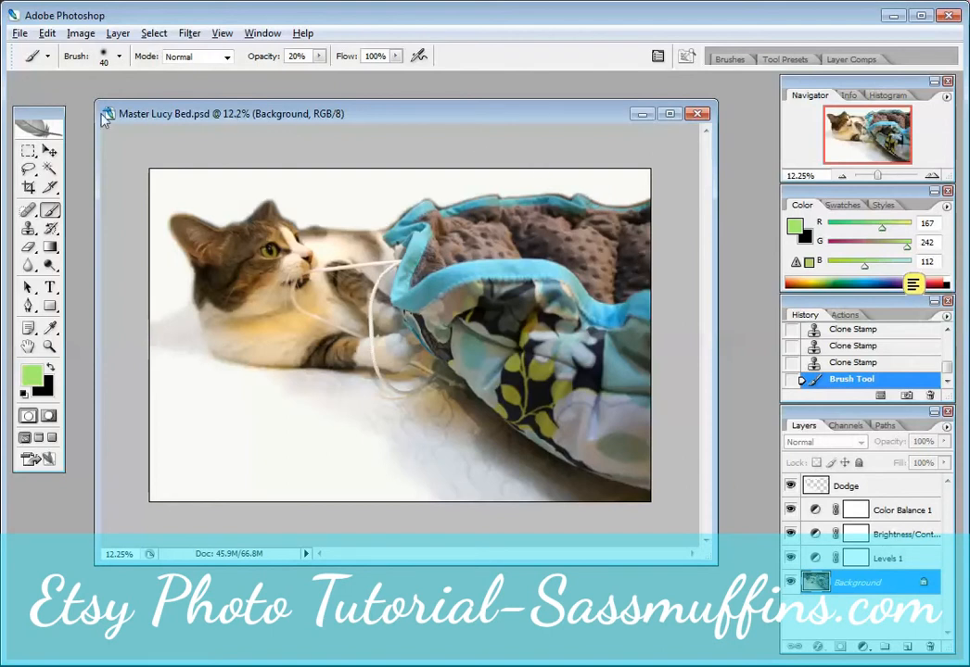
pyautogui.click(49, 34)
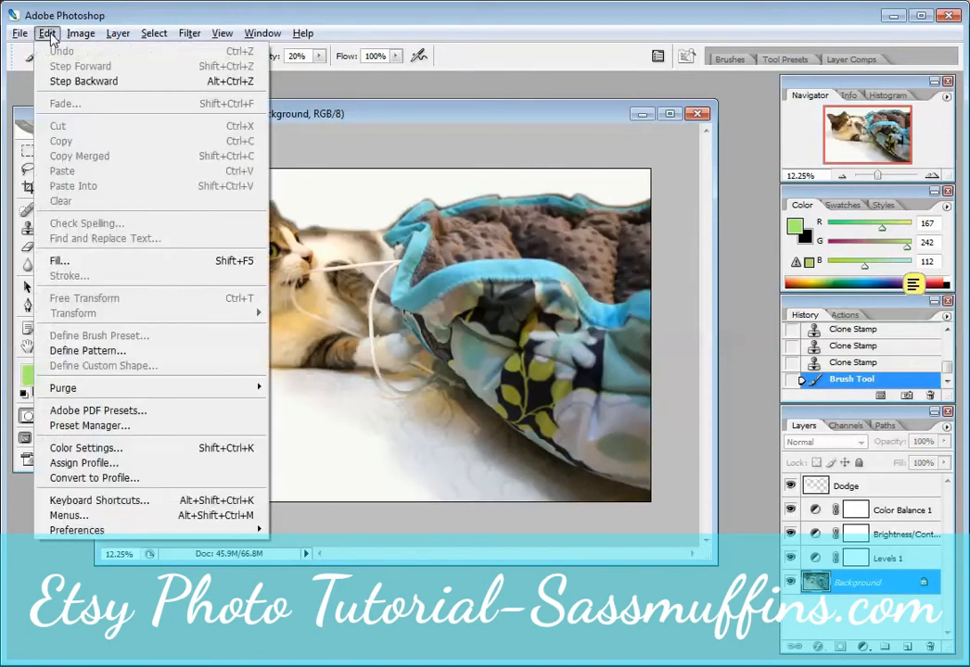
pyautogui.moveTo(81, 37)
pyautogui.moveTo(50, 36)
pyautogui.click(235, 65)
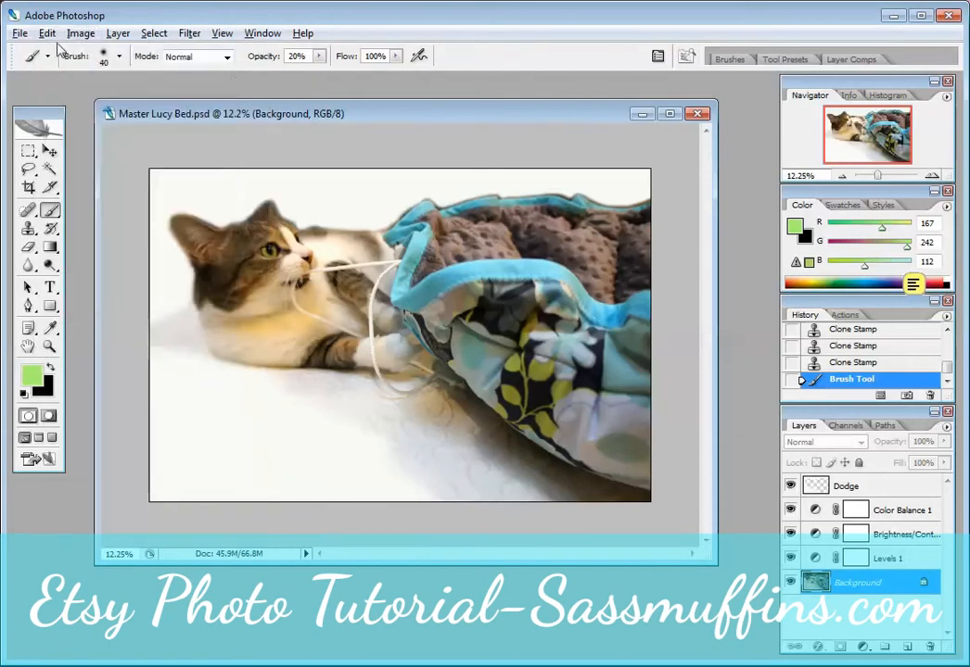
# Duplicate the image as "Master Lucy Bed copy" with merged layers only
pyautogui.click(81, 35)
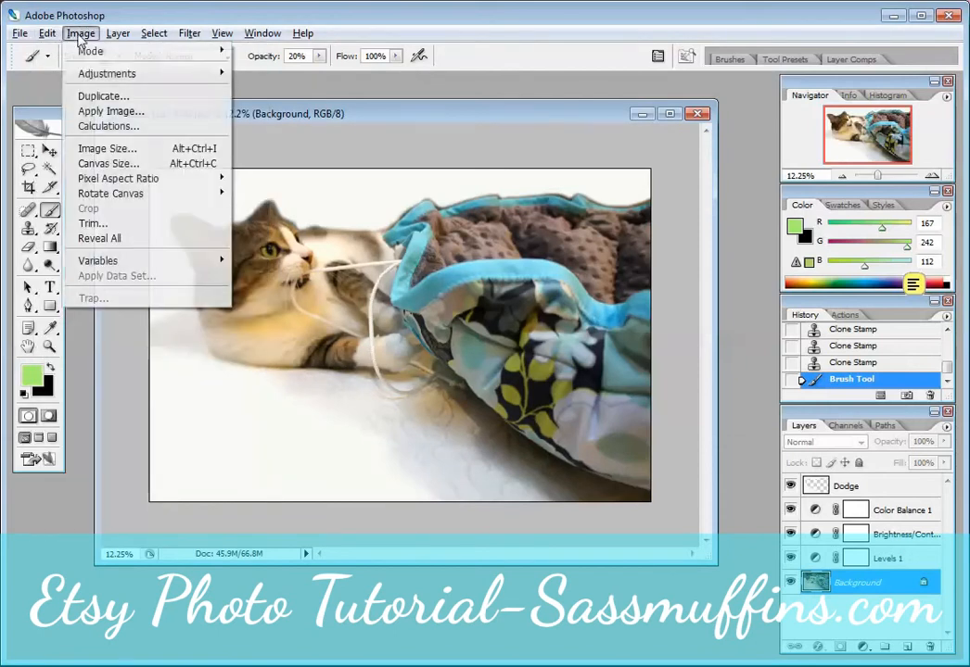
pyautogui.click(92, 96)
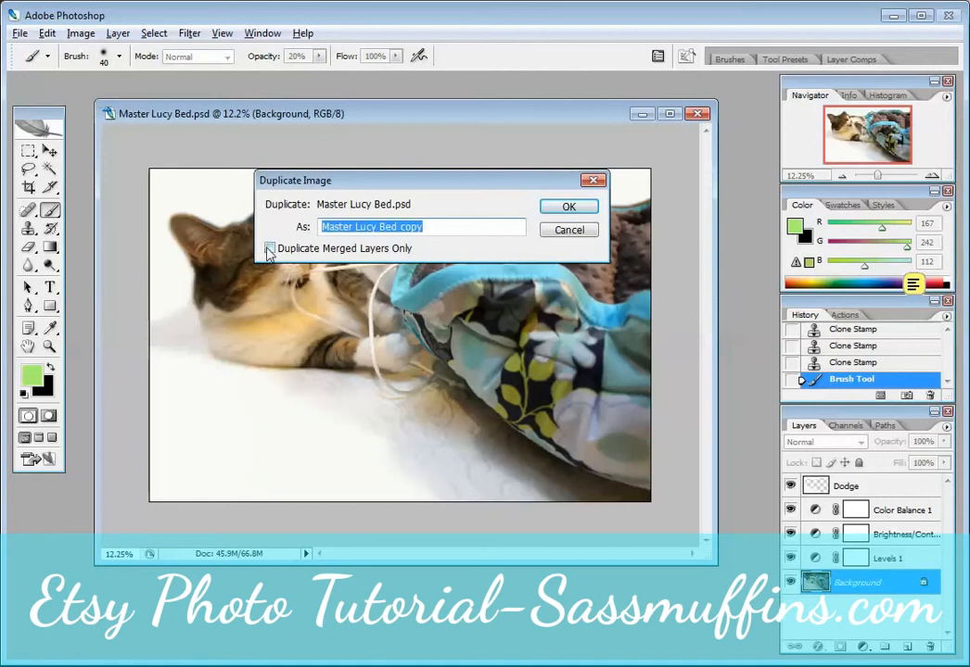
pyautogui.click(269, 249)
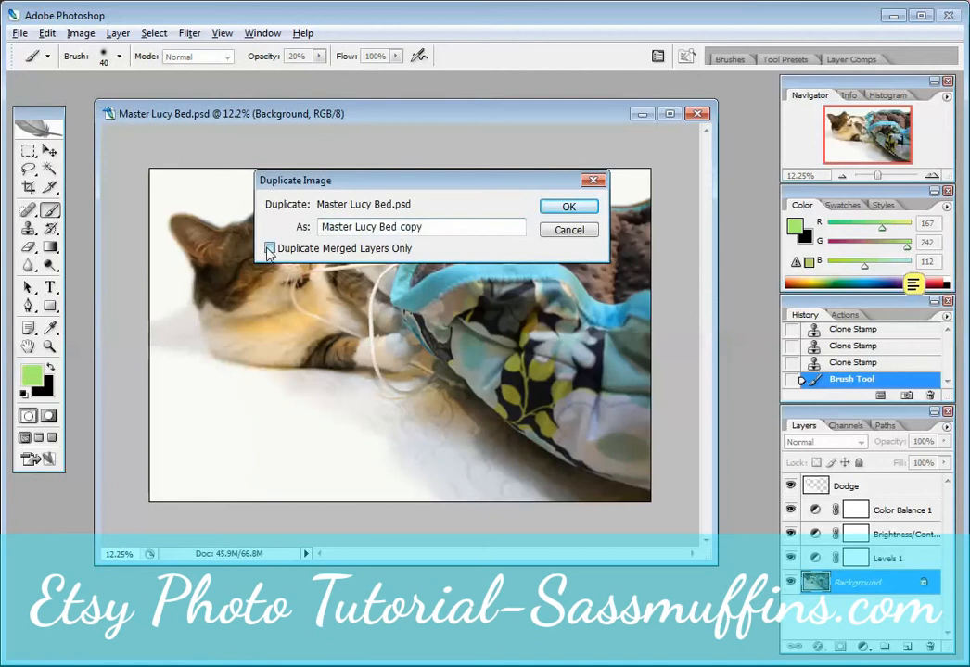
pyautogui.click(593, 210)
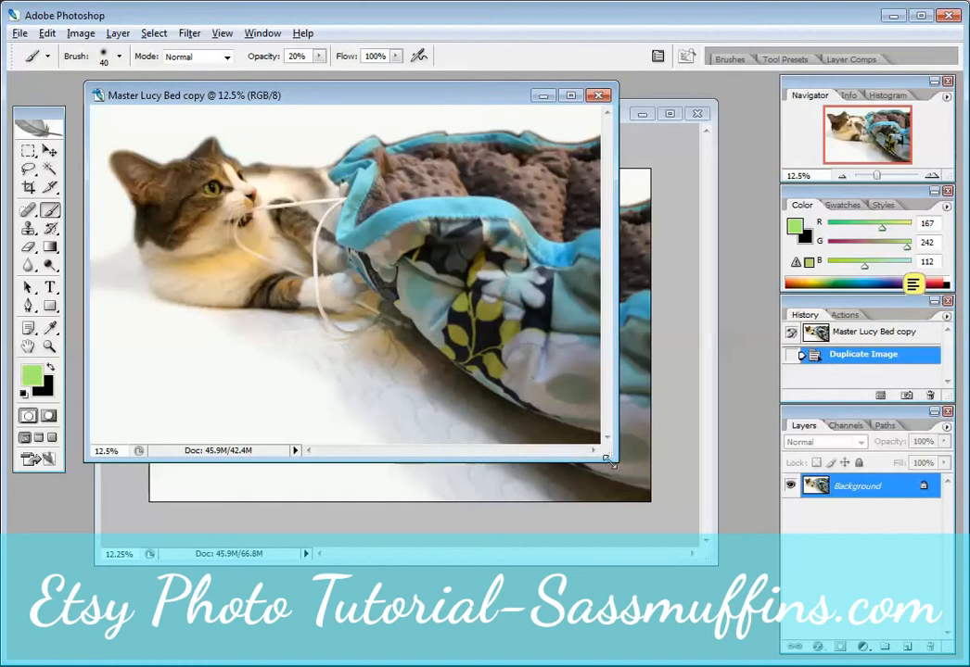
# Crop the copy to 850 by 550 px at 160 pixels/inch, keeping the cat and trimming the bed's outer edge and the foreground
pyautogui.moveTo(616, 459); pyautogui.dragTo(739, 630)
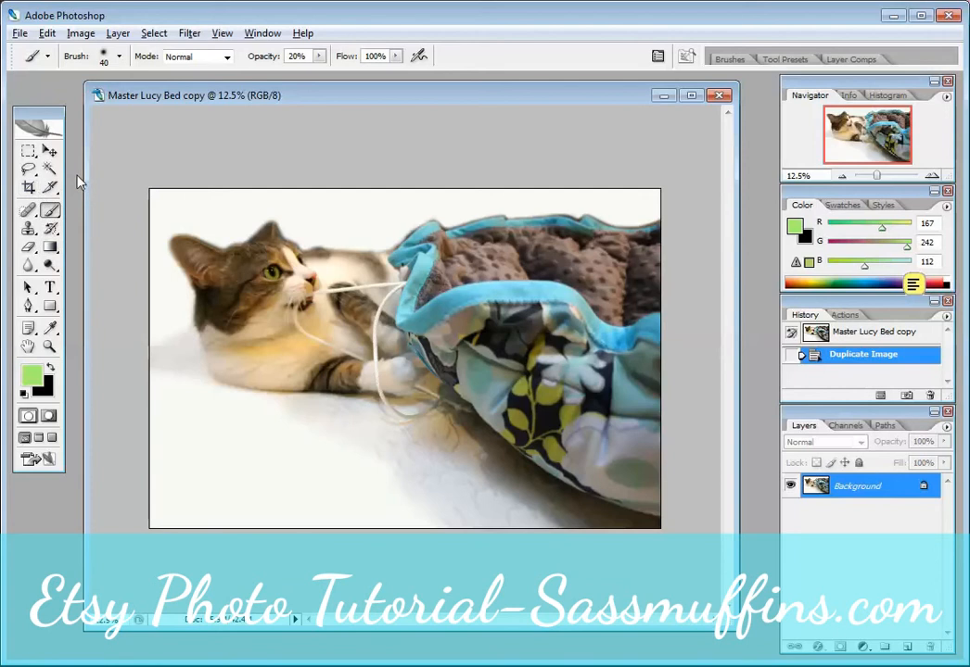
pyautogui.click(31, 188)
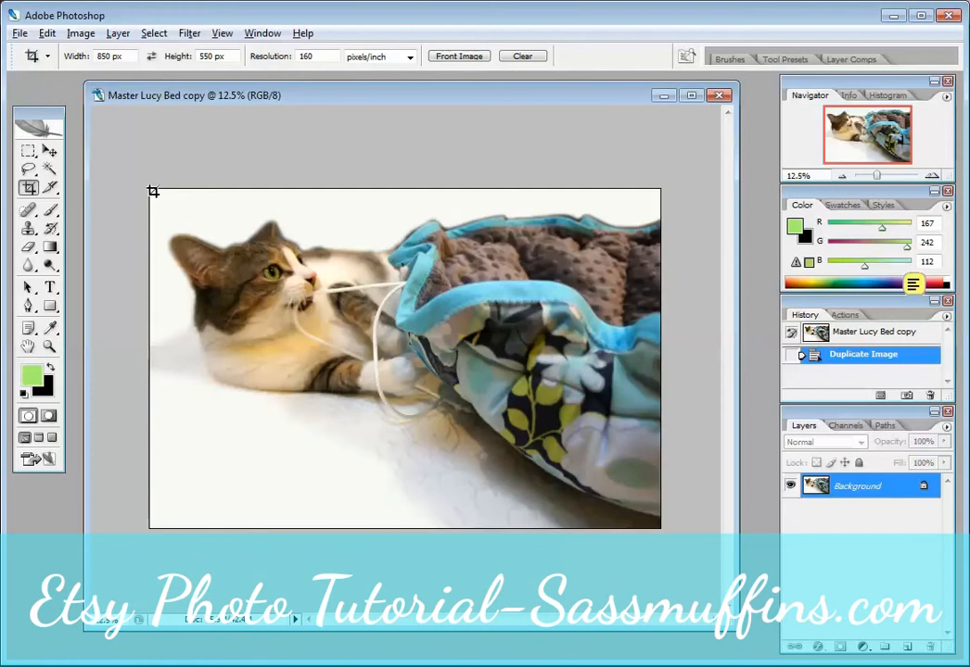
pyautogui.moveTo(170, 202); pyautogui.dragTo(617, 492)
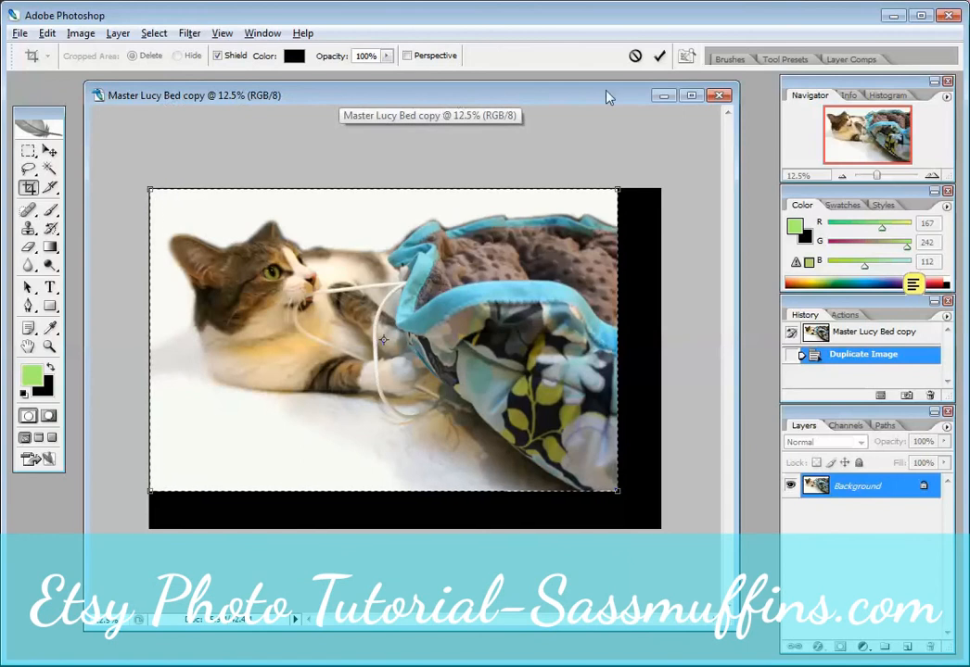
pyautogui.click(659, 57)
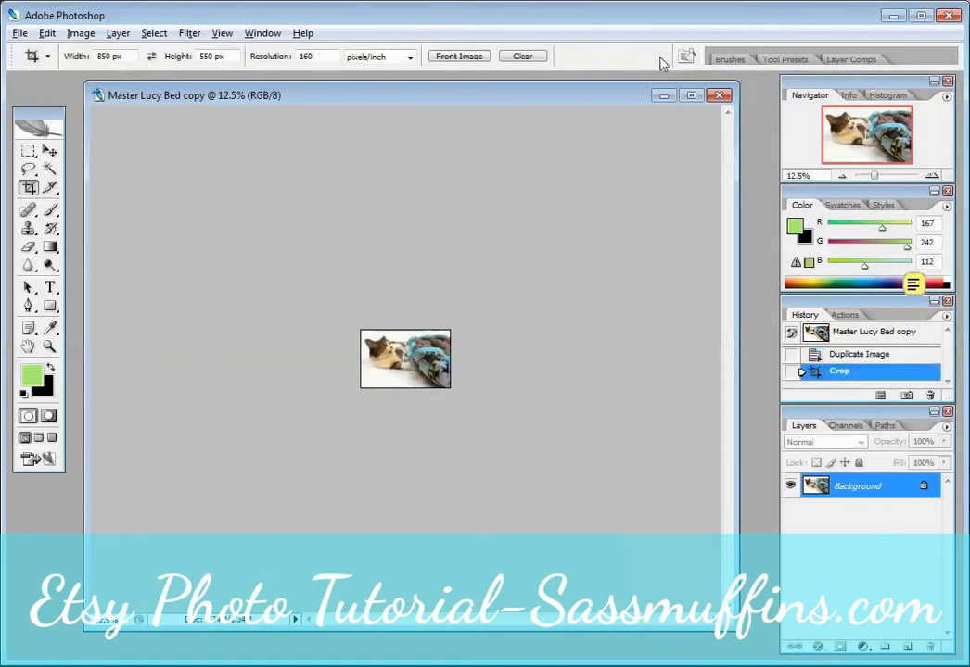
# Sharpen the cropped copy with Unsharp Mask at amount 100%, radius 1.0 pixels and threshold 0 levels
pyautogui.moveTo(873, 176); pyautogui.dragTo(885, 178)
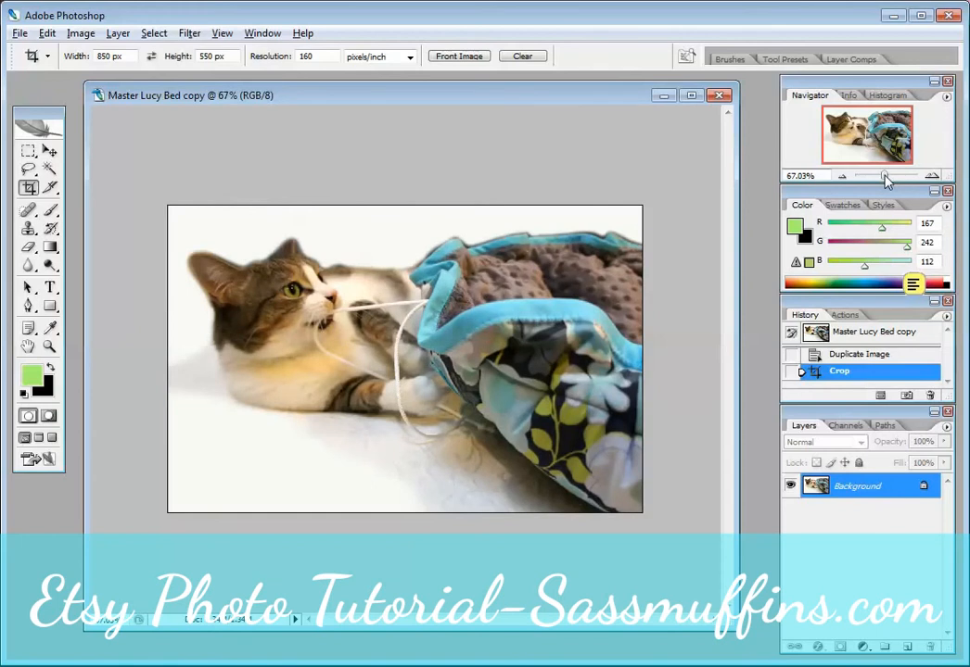
pyautogui.moveTo(886, 178); pyautogui.dragTo(890, 179)
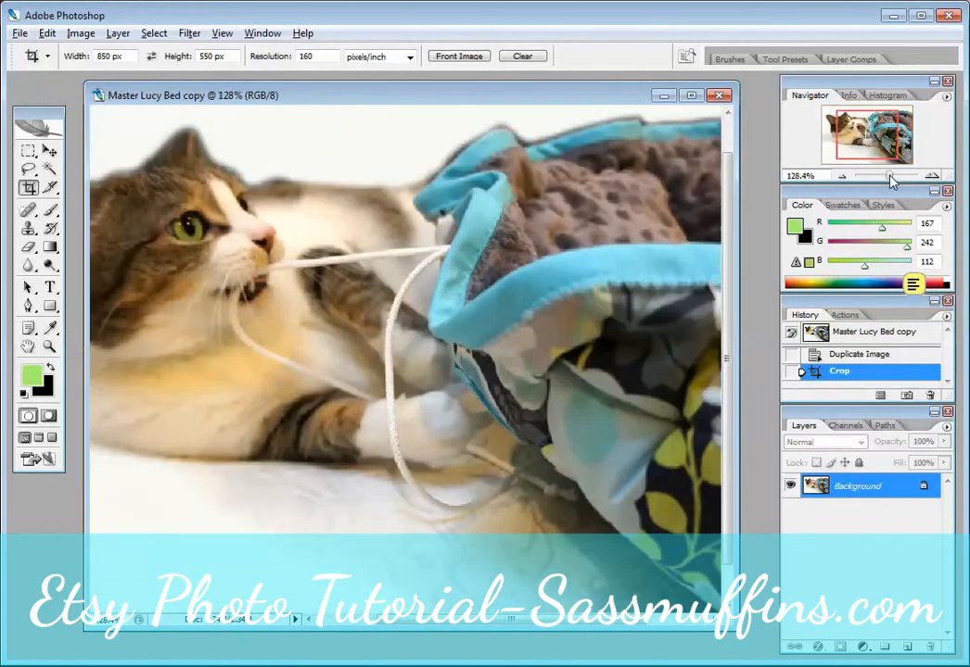
pyautogui.click(191, 35)
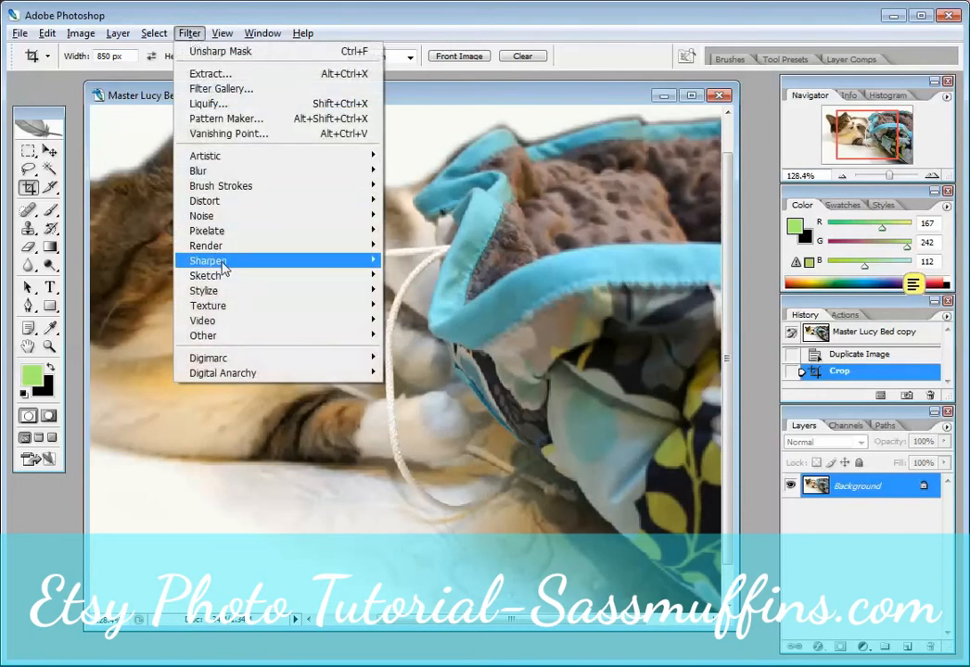
pyautogui.moveTo(223, 268)
pyautogui.click(422, 320)
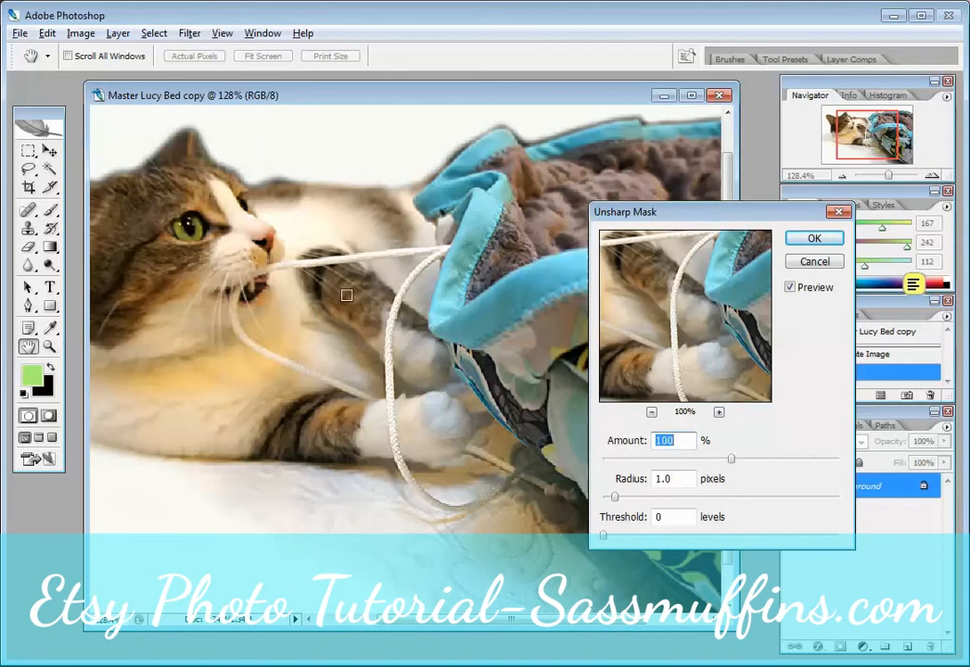
pyautogui.click(817, 240)
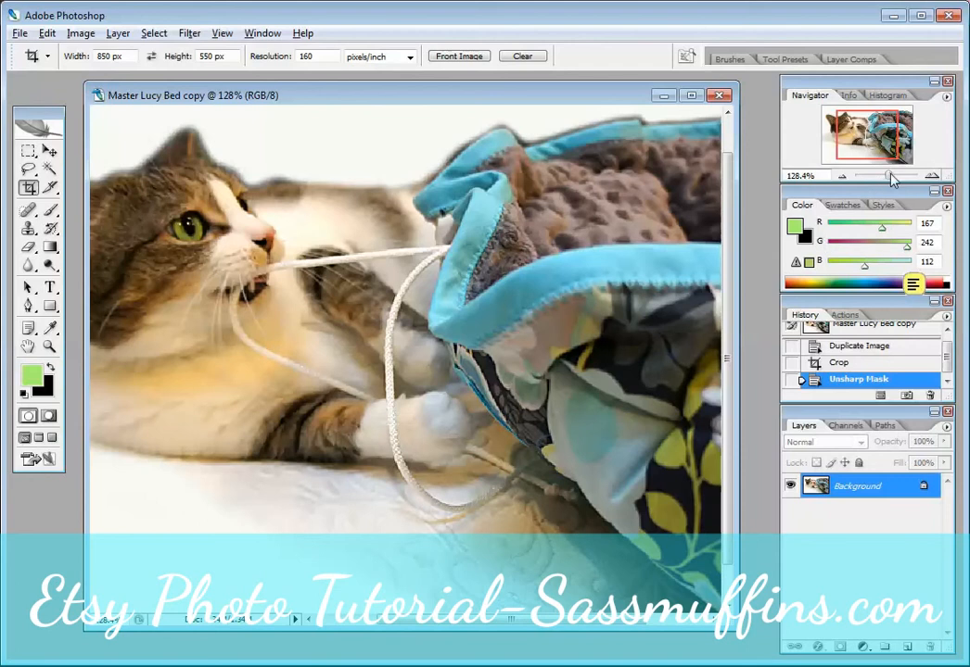
pyautogui.moveTo(889, 175); pyautogui.dragTo(883, 175)
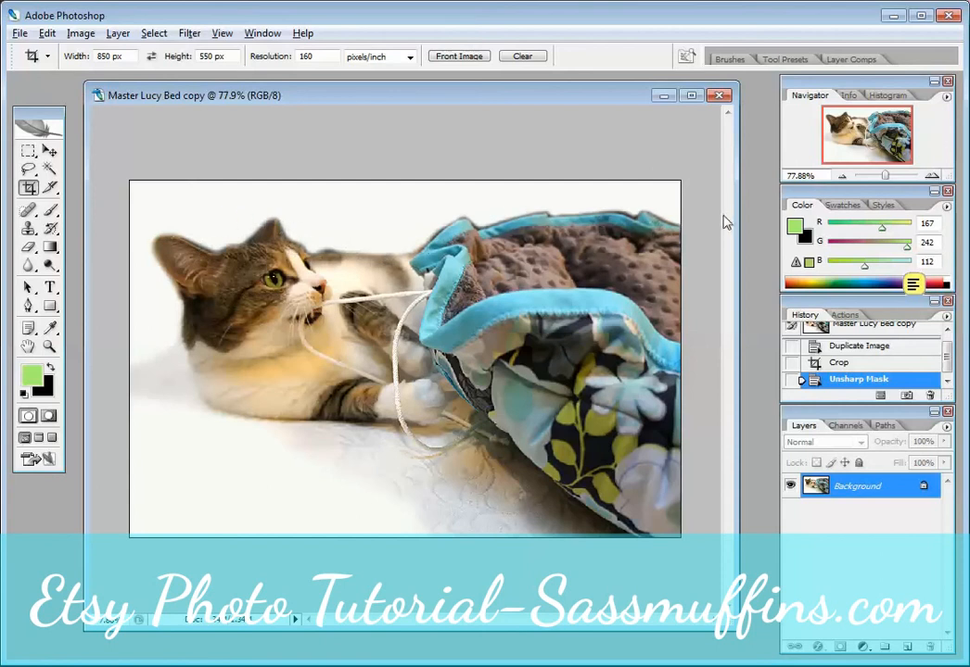
# Save the sharpened copy for web as a JPEG High at quality 60 to the Desktop, named "Final-Lucy-Bed-copy"
pyautogui.click(20, 34)
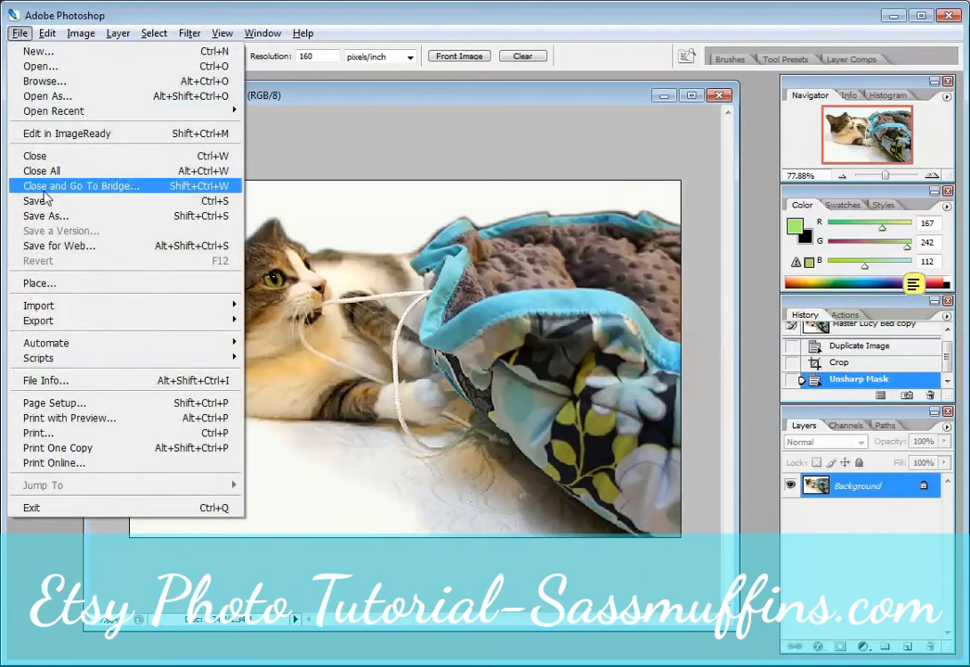
pyautogui.click(60, 247)
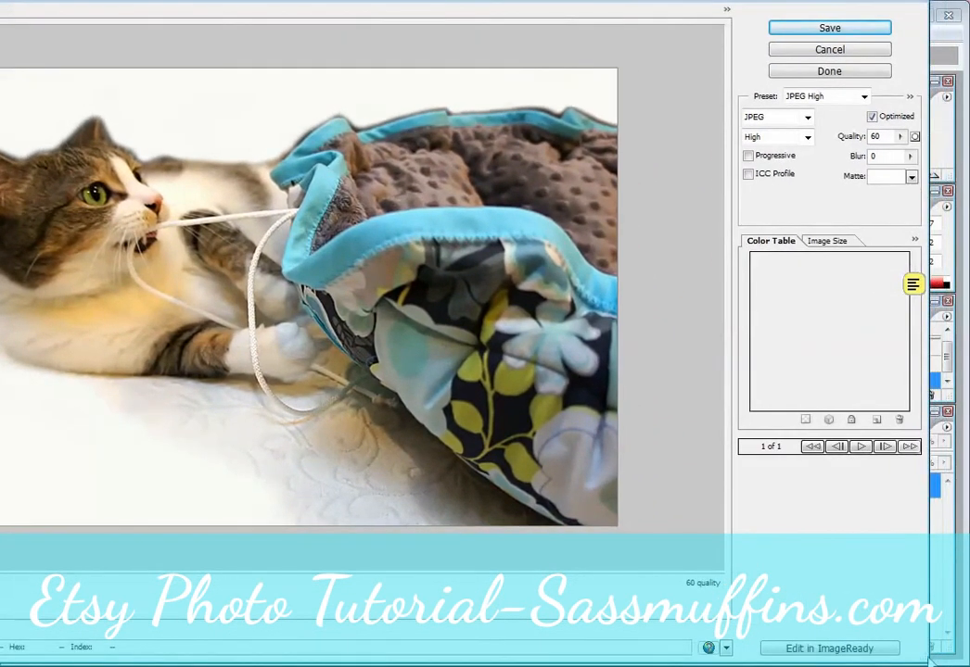
pyautogui.click(823, 30)
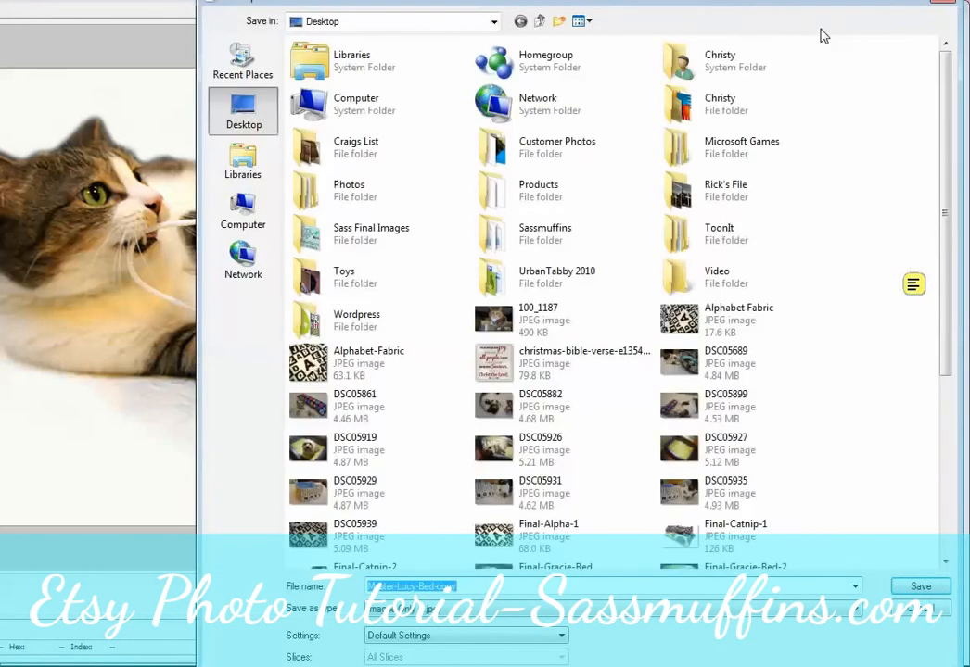
pyautogui.doubleClick(377, 586)
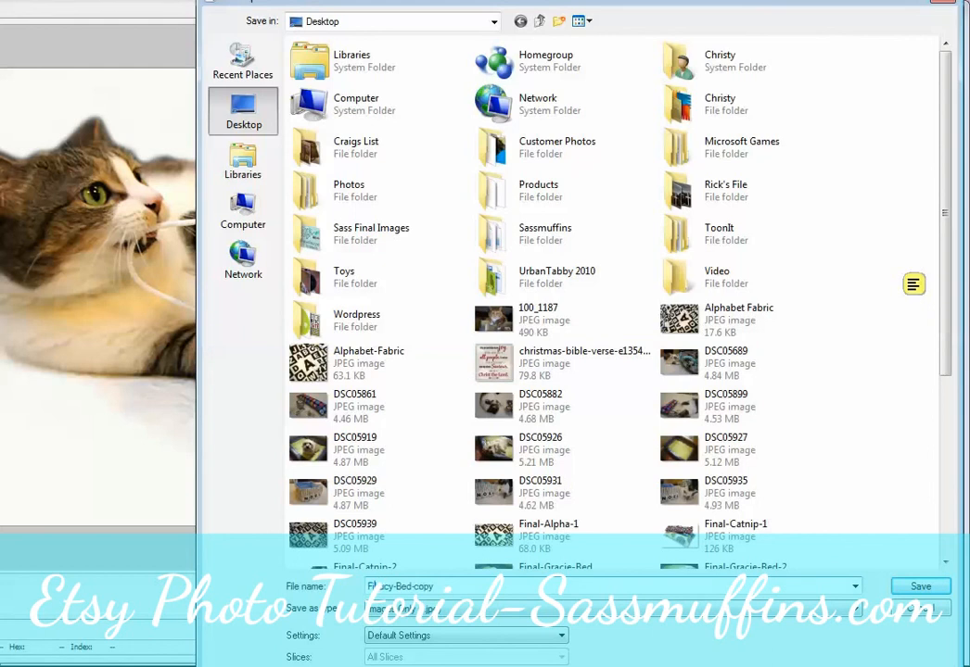
pyautogui.write('Final-')
pyautogui.click(927, 588)
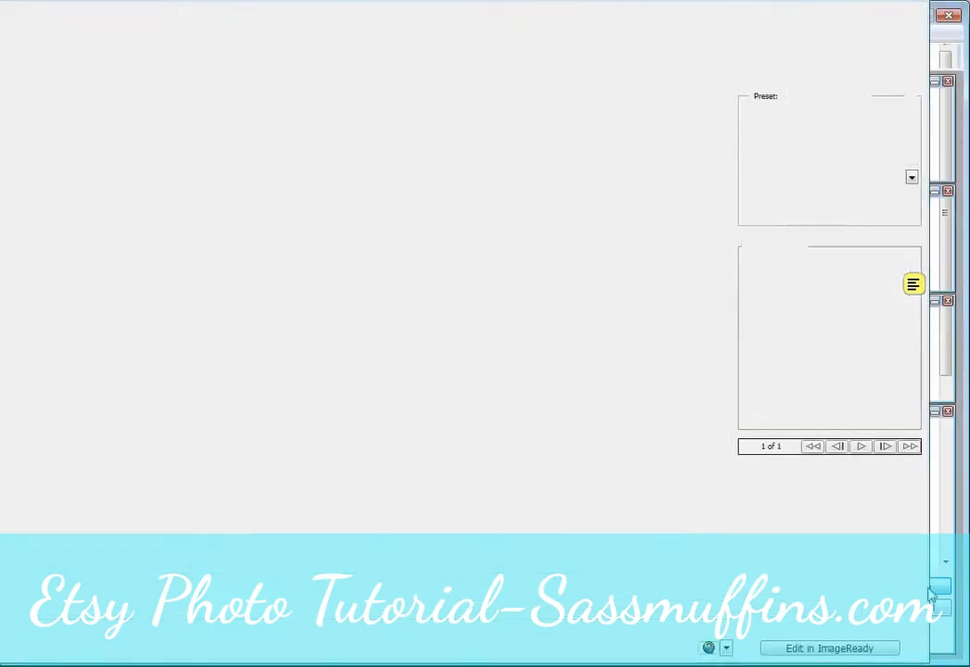